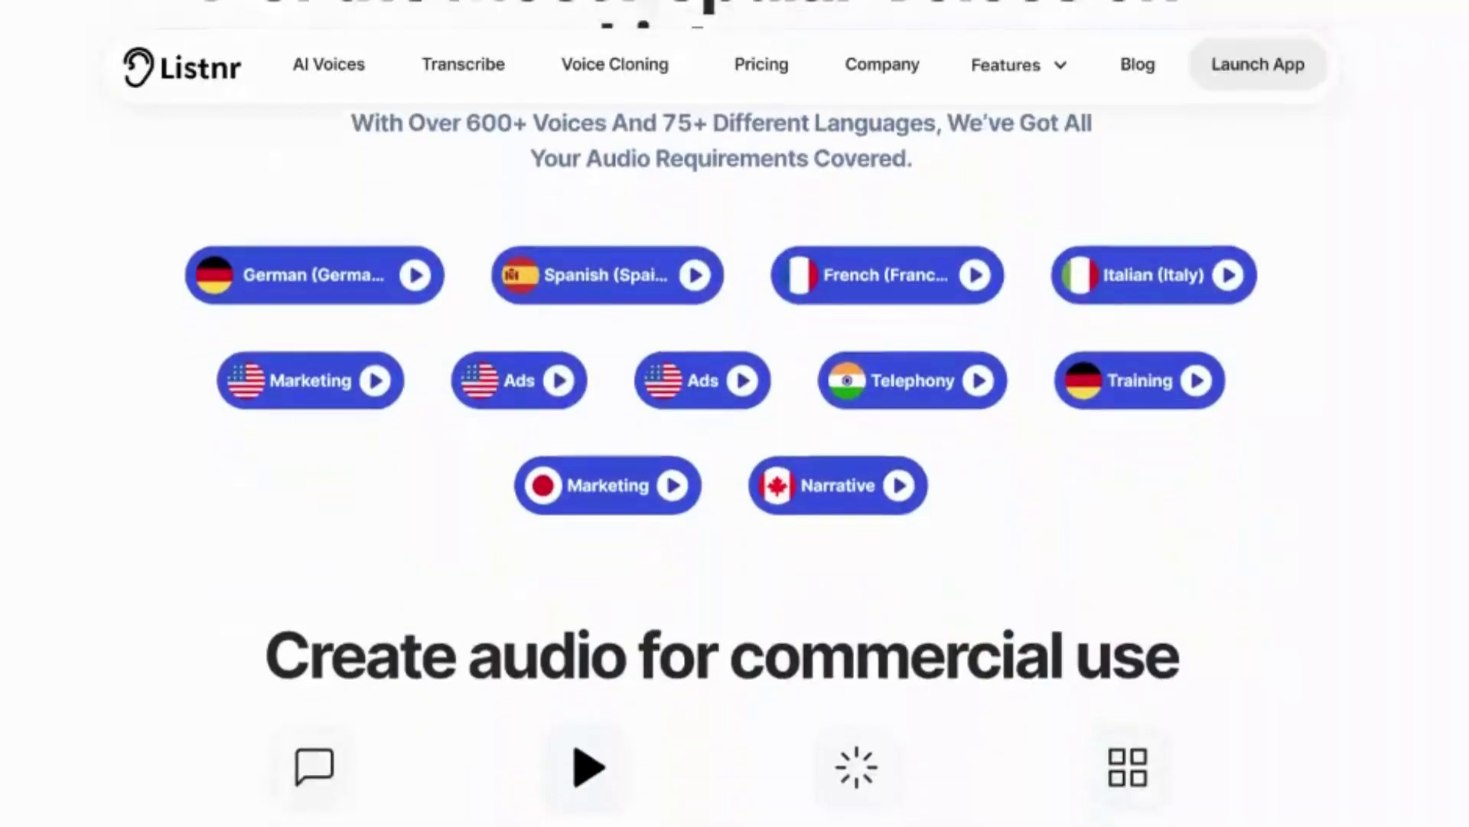
Scroll through the Listnr site to reach the dashboard's TRIAL plan with 1000 words remaining
{"action": "scroll", "coordinate": [721, 414], "scroll_direction": "down", "scroll_amount": 2}
{"action": "scroll", "coordinate": [720, 413], "scroll_direction": "down", "scroll_amount": 3}
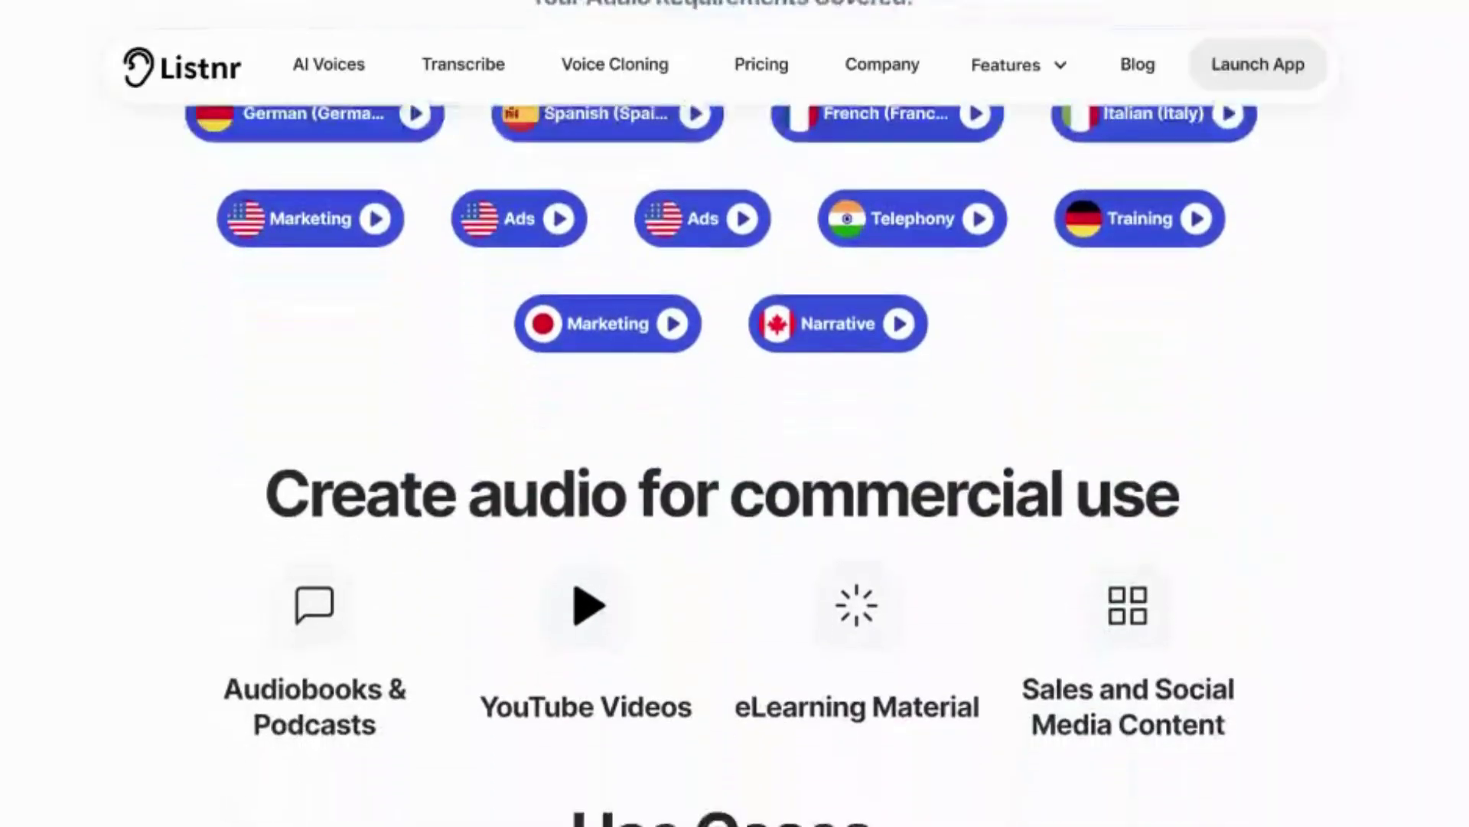
{"action": "scroll", "coordinate": [721, 413], "scroll_direction": "down", "scroll_amount": 1}
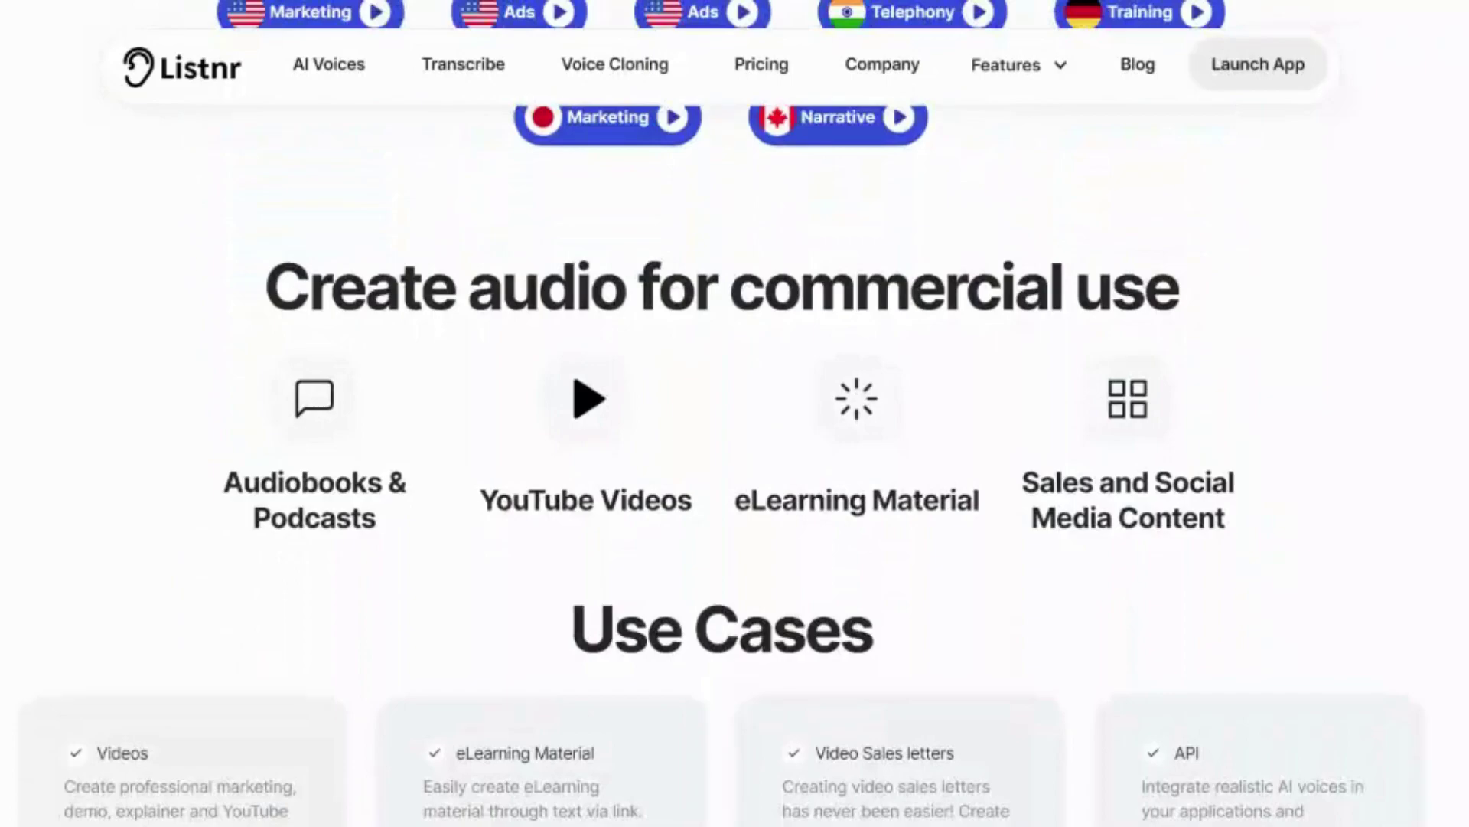
{"action": "scroll", "coordinate": [721, 413], "scroll_direction": "down", "scroll_amount": 3}
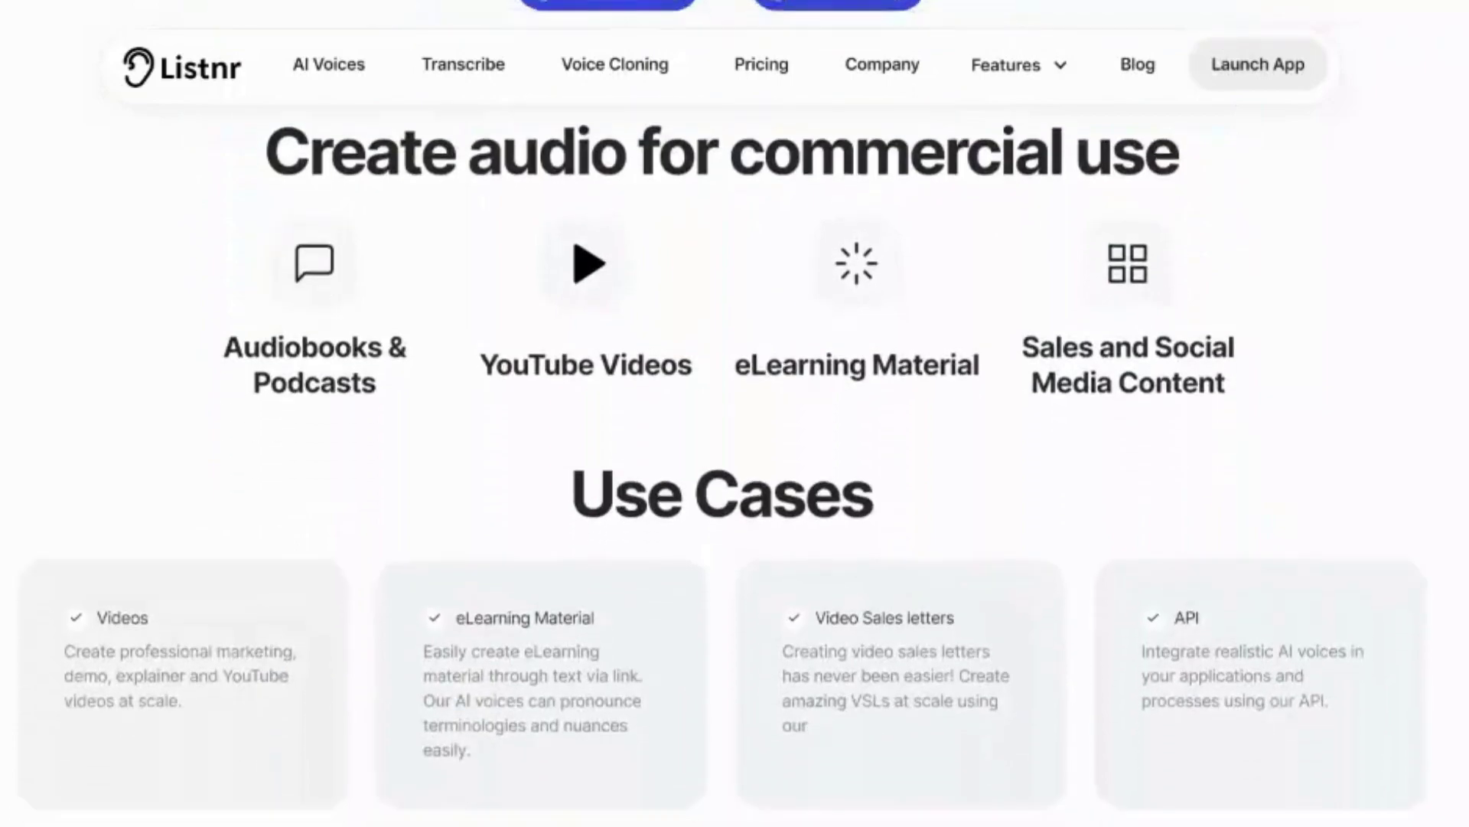
{"action": "scroll", "coordinate": [721, 413], "scroll_direction": "down", "scroll_amount": 1}
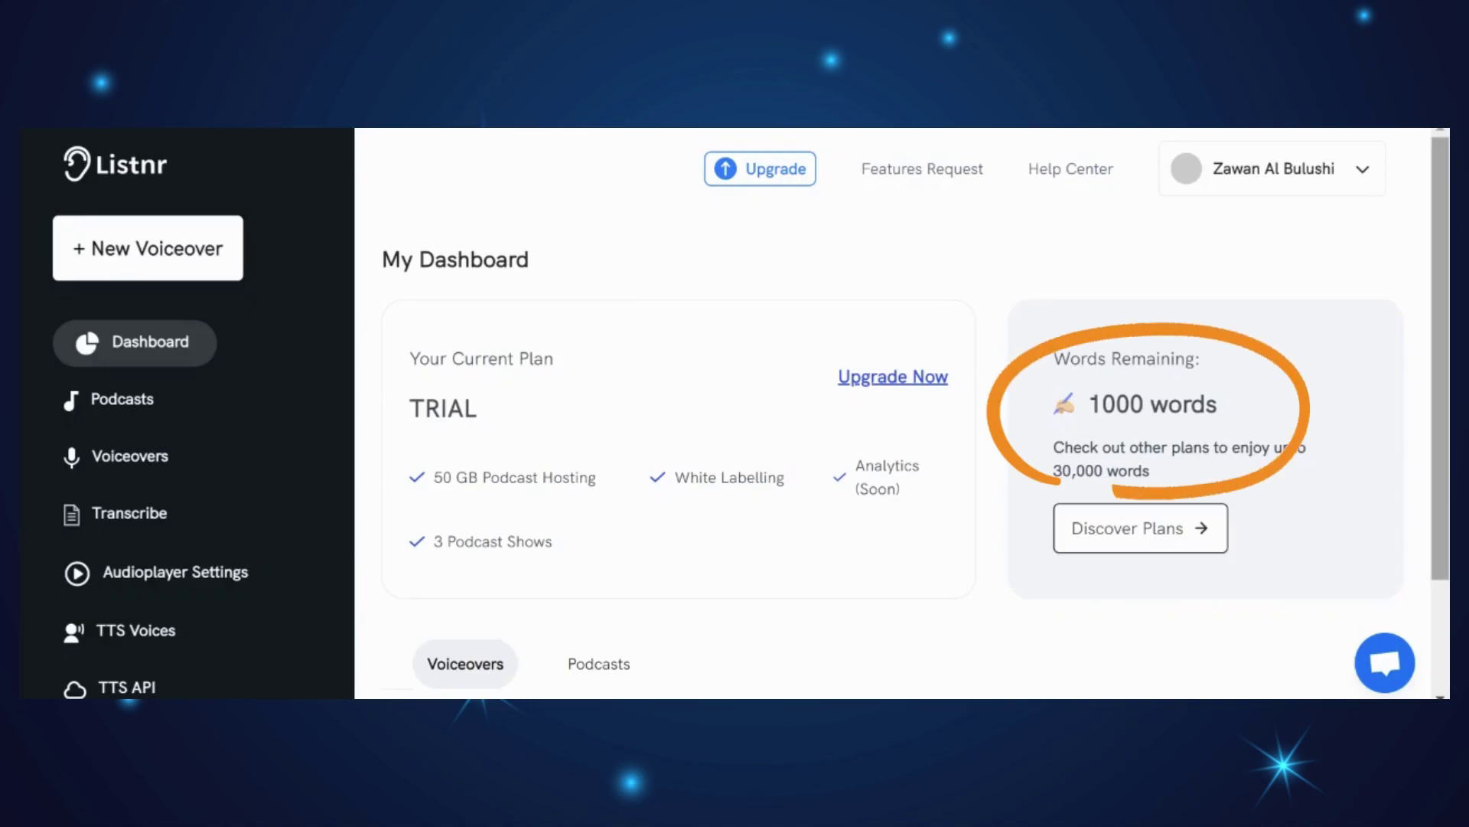
Review Listnr's monthly paid plans in the Discover Plans pricing modal
{"action": "left_click", "coordinate": [1146, 542]}
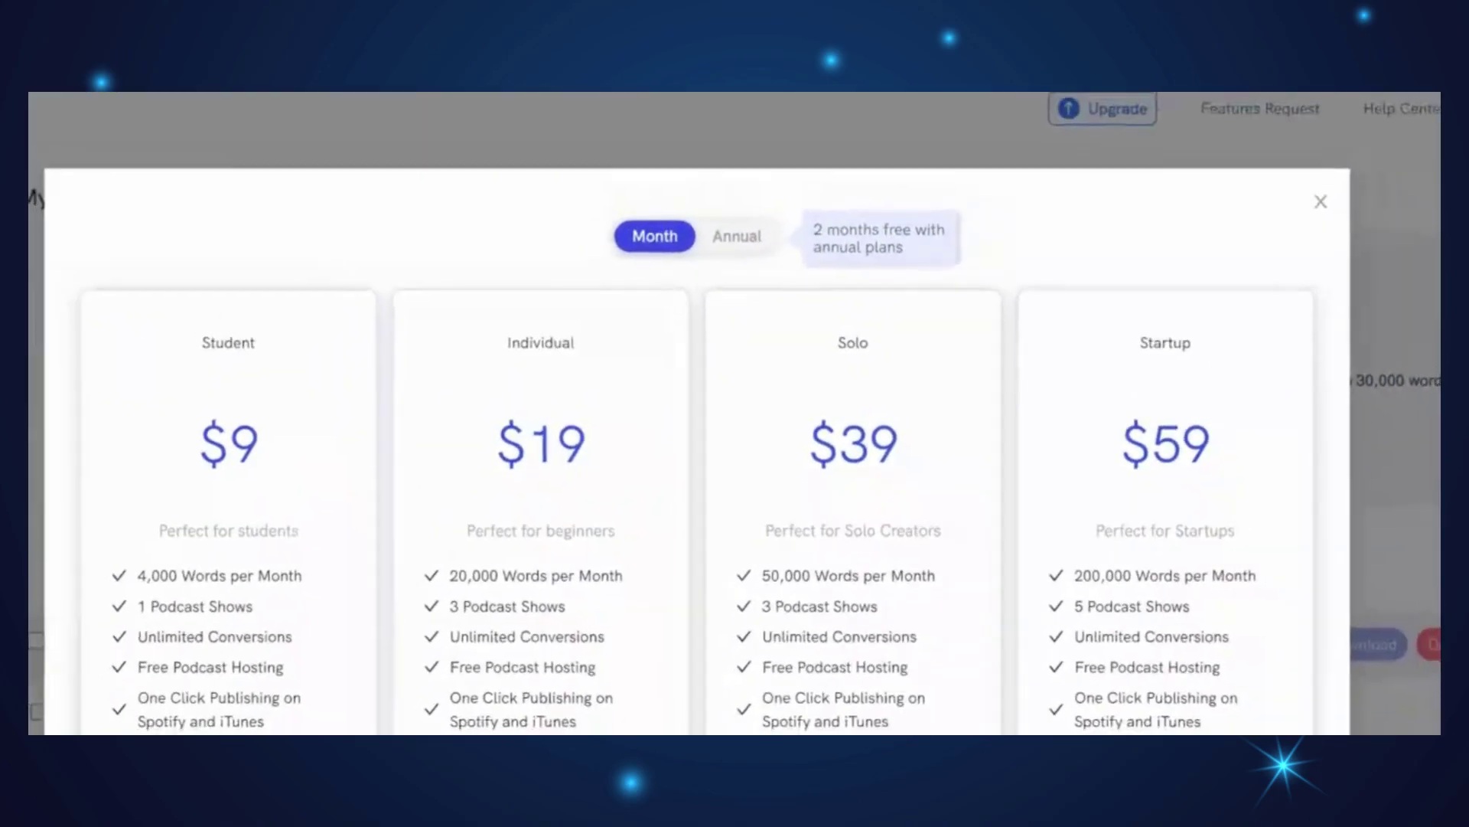
{"action": "scroll", "coordinate": [707, 413], "scroll_direction": "down", "scroll_amount": 12}
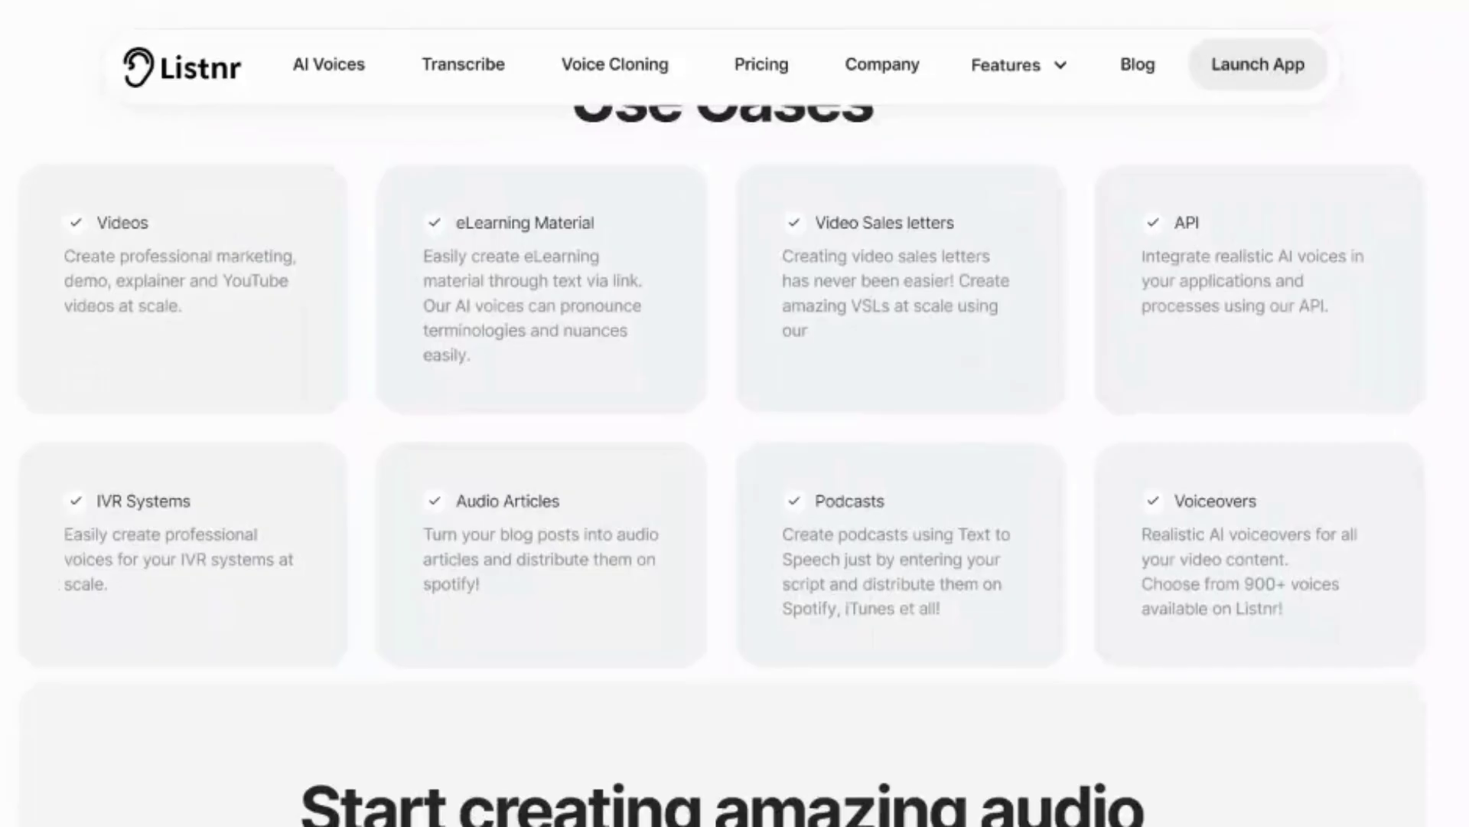
Scroll down the Listnr site to the Step 1–3 section
{"action": "scroll", "coordinate": [724, 459], "scroll_direction": "down", "scroll_amount": 6}
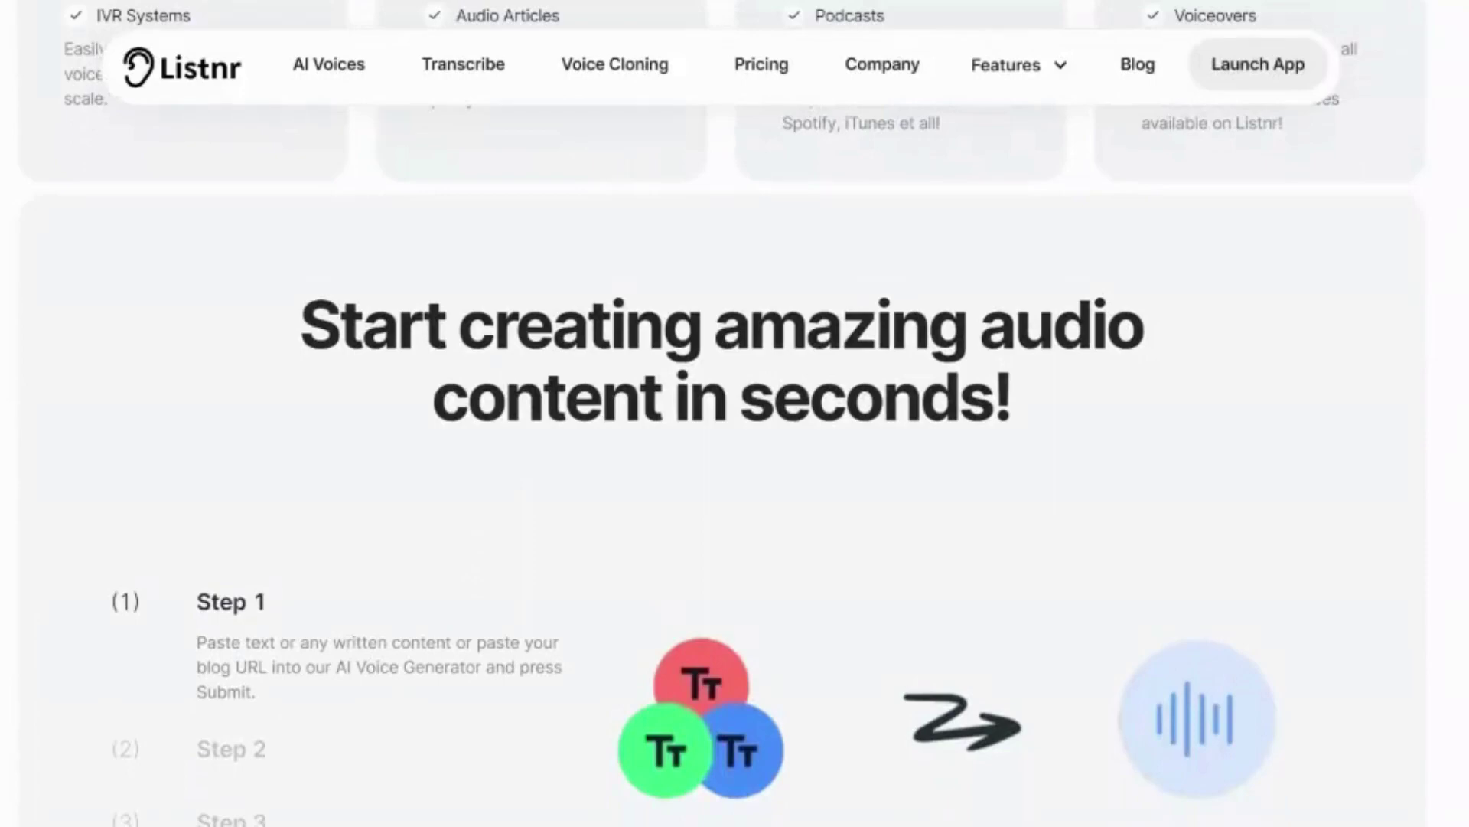
{"action": "scroll", "coordinate": [723, 414], "scroll_direction": "down", "scroll_amount": 3}
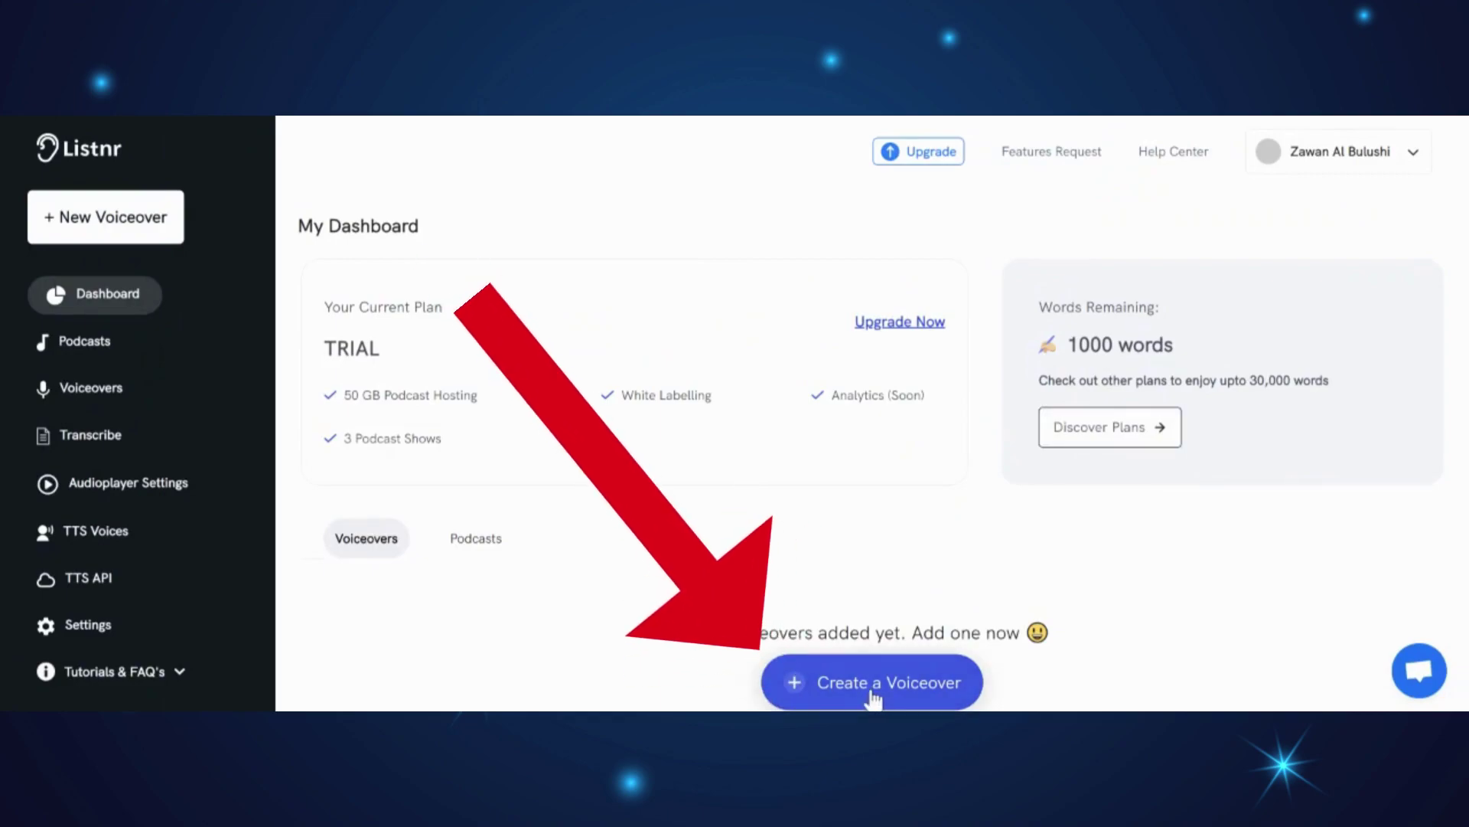
Create a new voiceover with Use Editor, opening an untitled piece voiced by Matthew (Standard)
{"action": "left_click", "coordinate": [872, 691]}
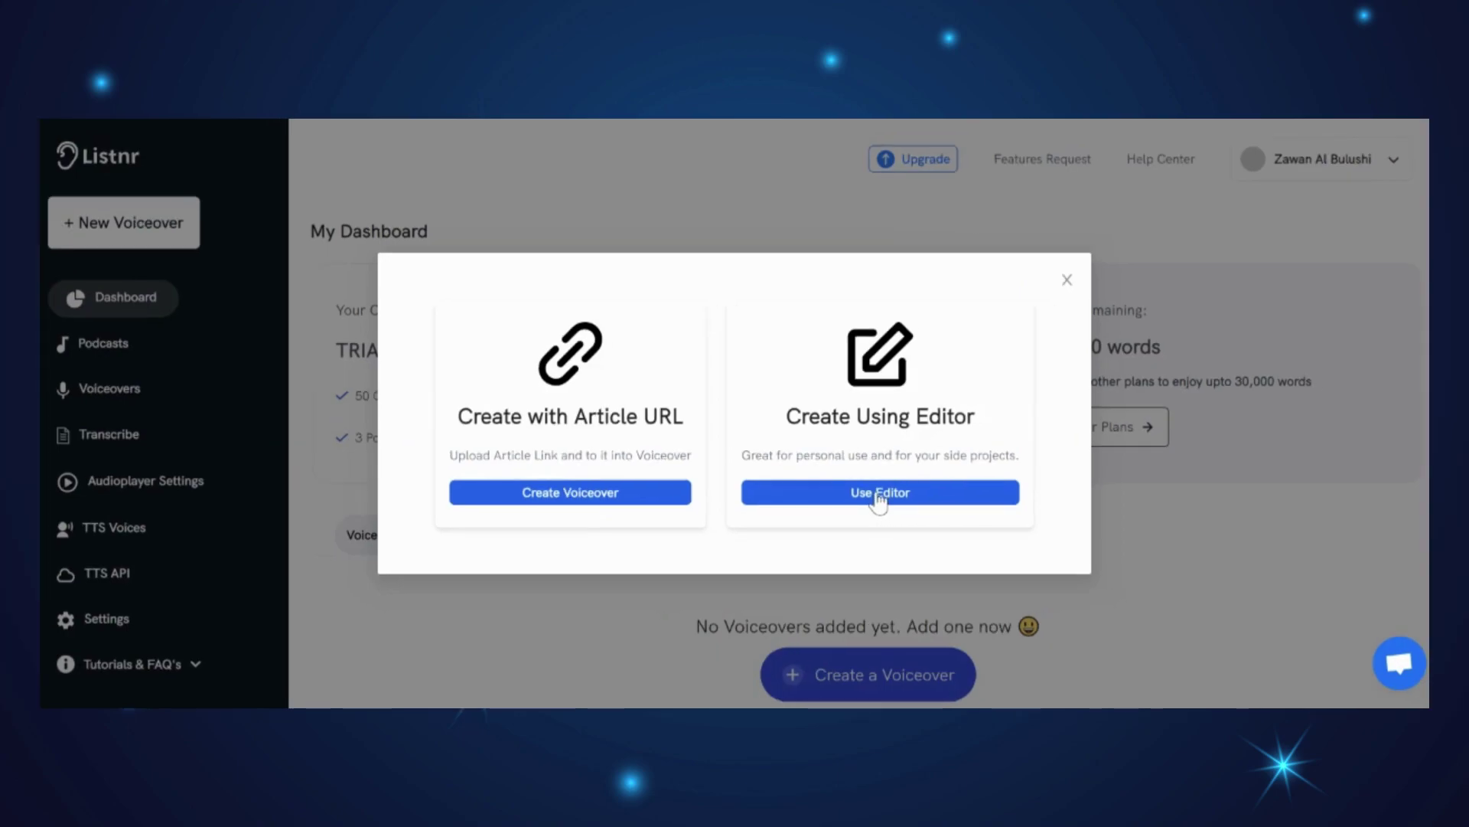
{"action": "left_click", "coordinate": [880, 497]}
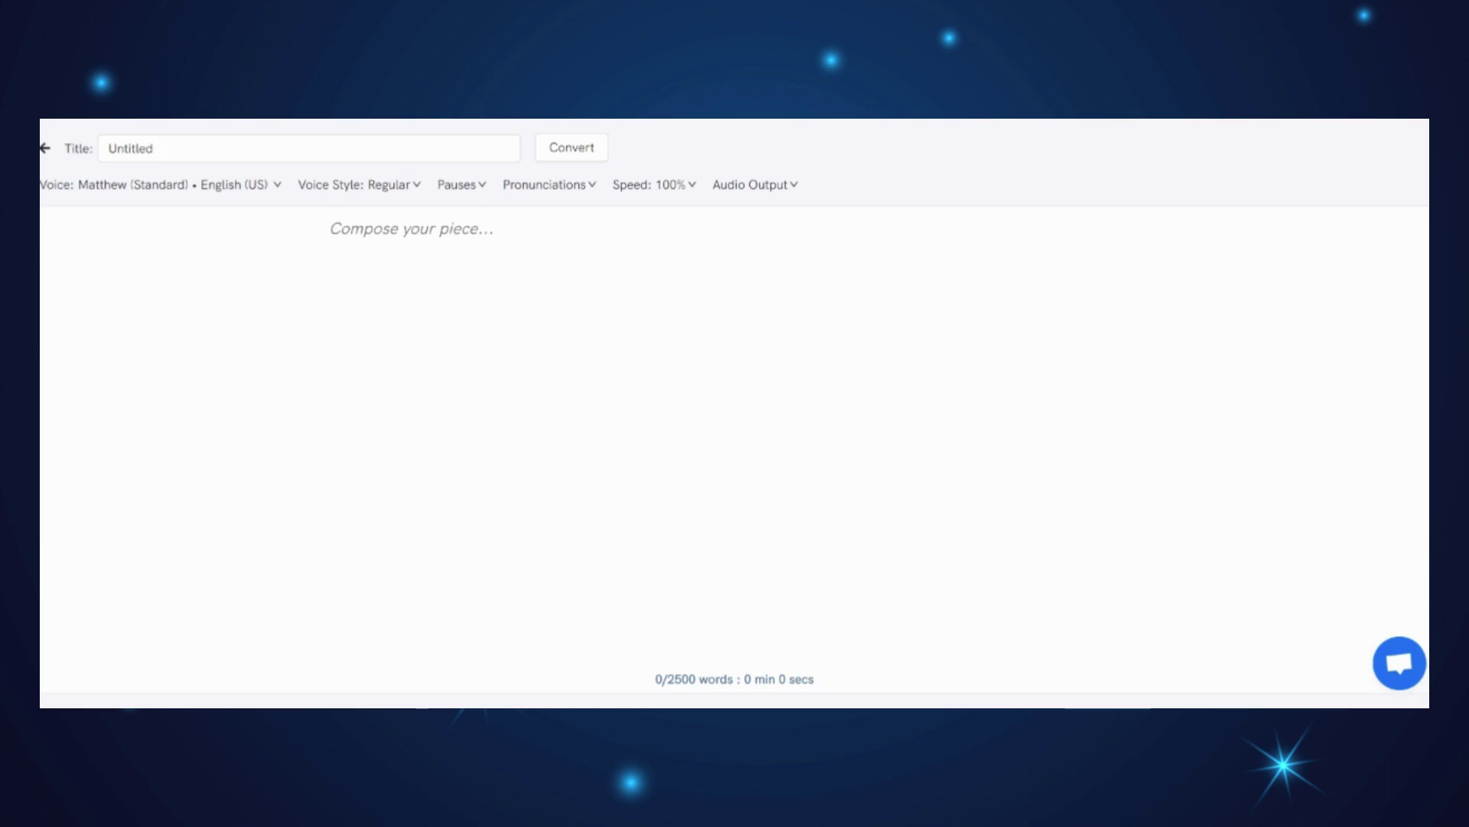
Paste the 36-word nutrition script, convert it and play the 0:14 clip
{"action": "type", "text": "Nutrition is like your body's personal cheerleader, supporting your health and energy. Choose good food, choose good health! With each nutritious bite, you're not only savoring the present, but also shaping a future filled with wellness."}
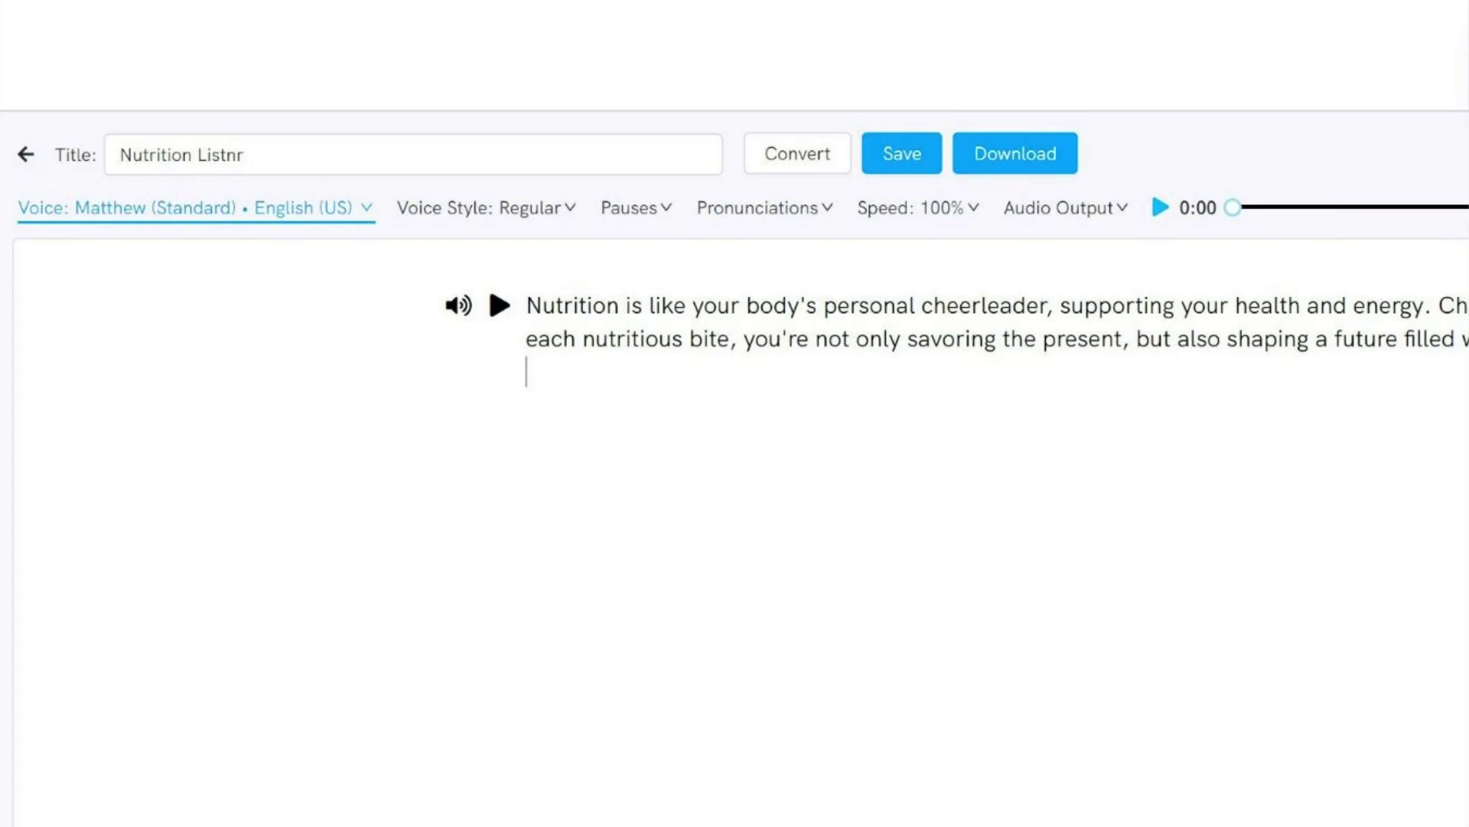
{"action": "left_click", "coordinate": [797, 154]}
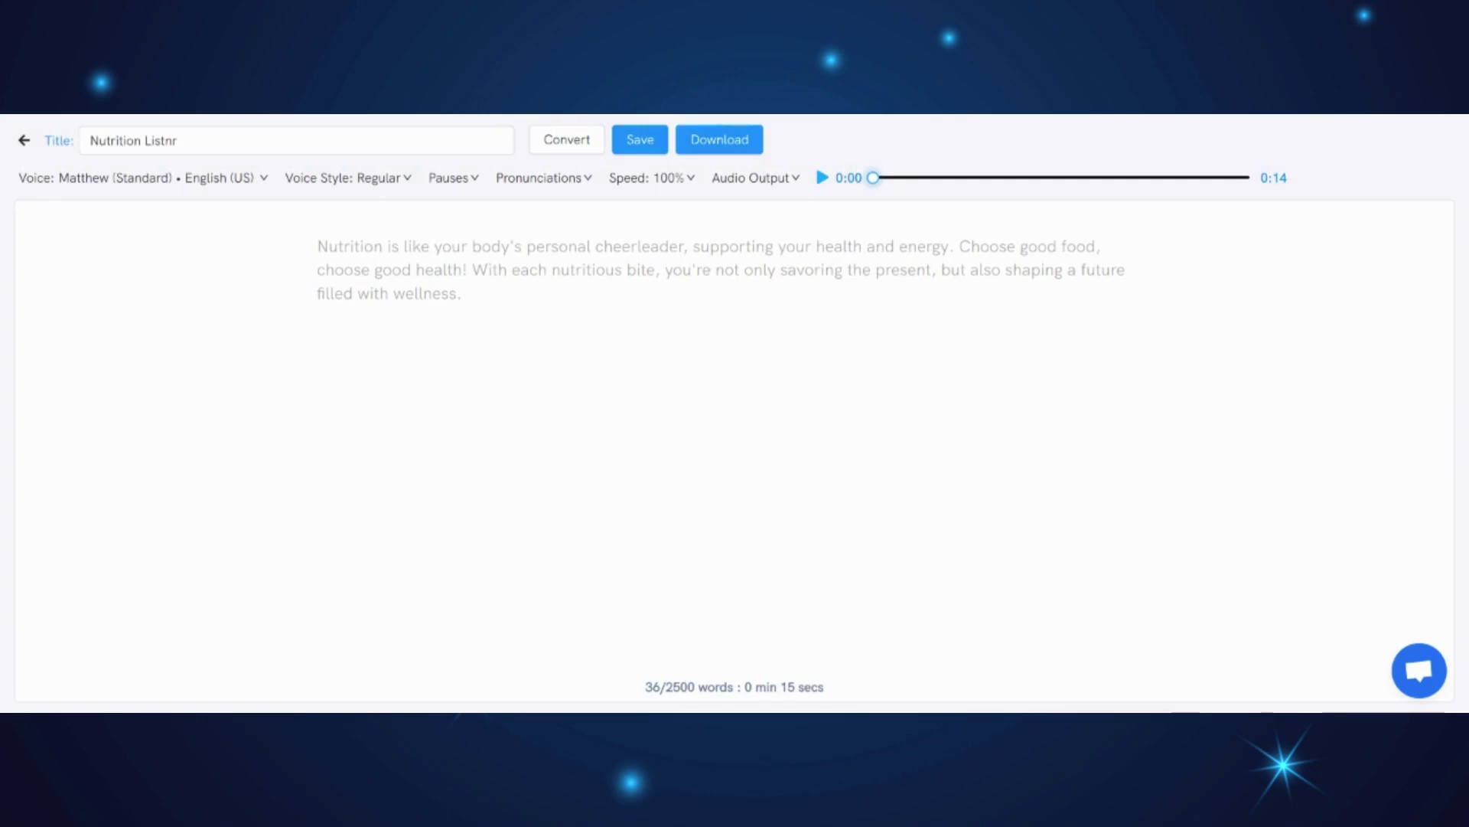
{"action": "left_click", "coordinate": [822, 177]}
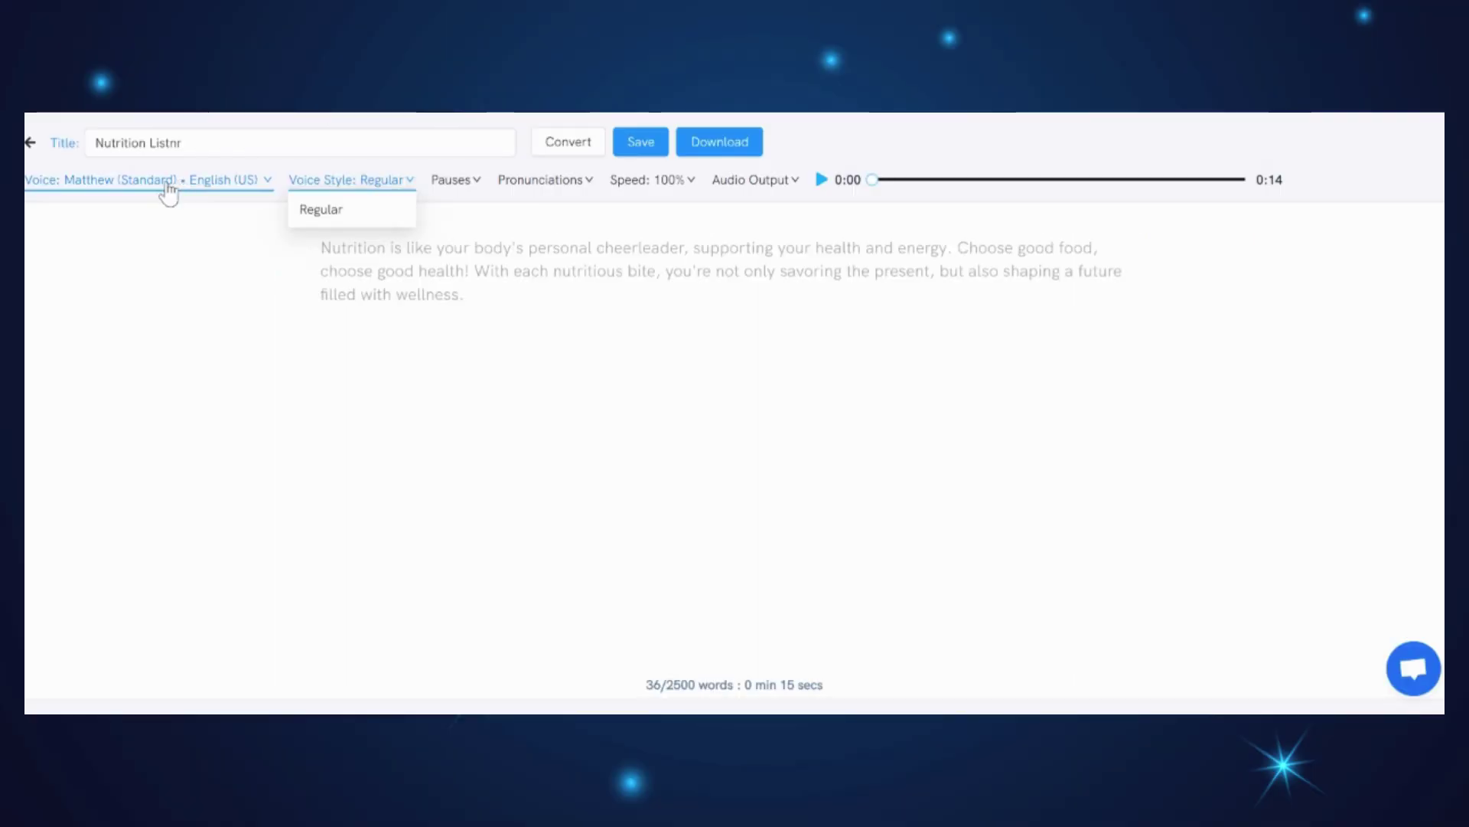
Change the voice to en-US-Wavenet-G and download the converted nutrition audio
{"action": "left_click", "coordinate": [157, 183]}
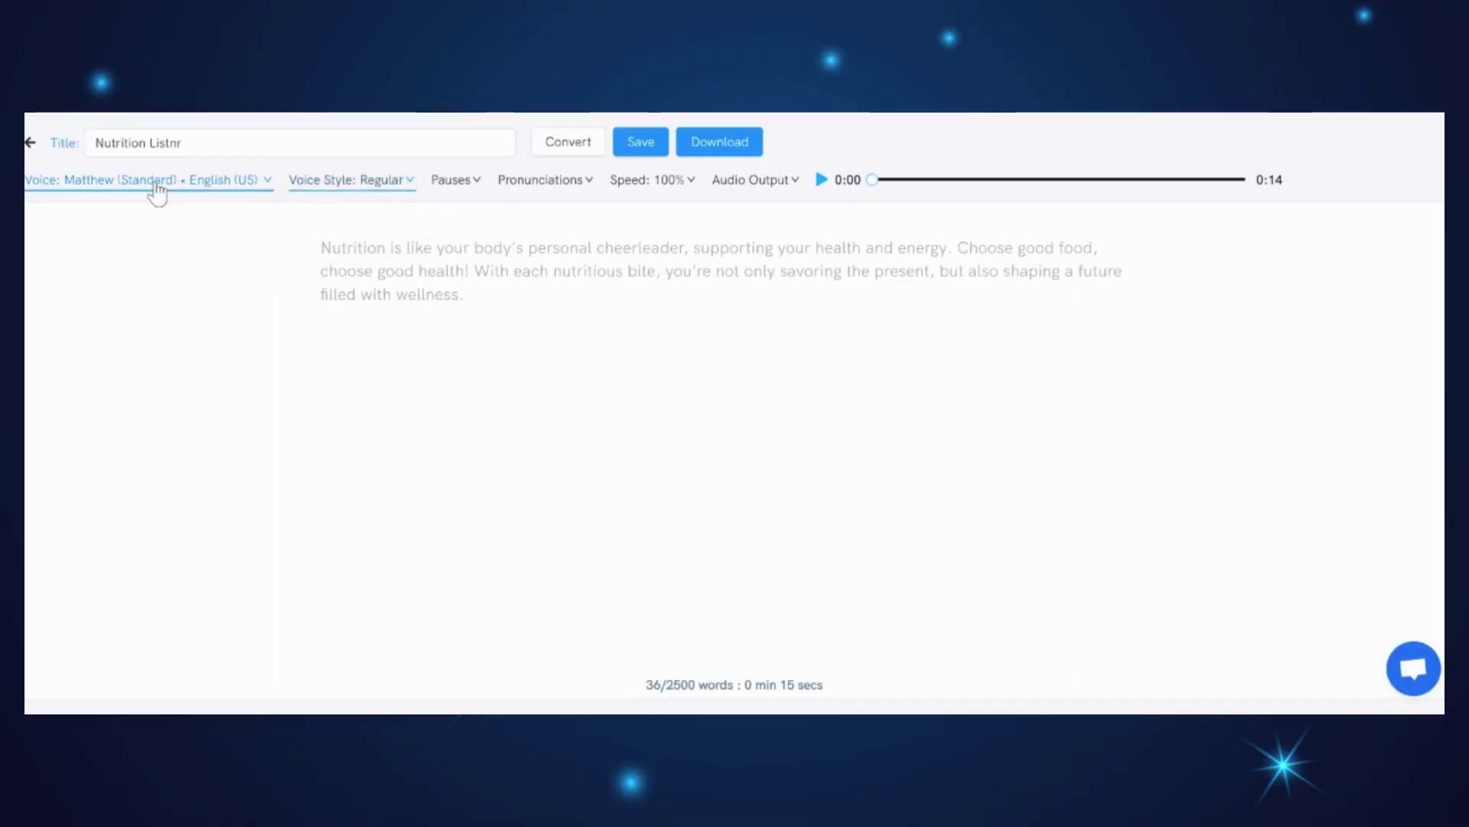
{"action": "left_click", "coordinate": [157, 184]}
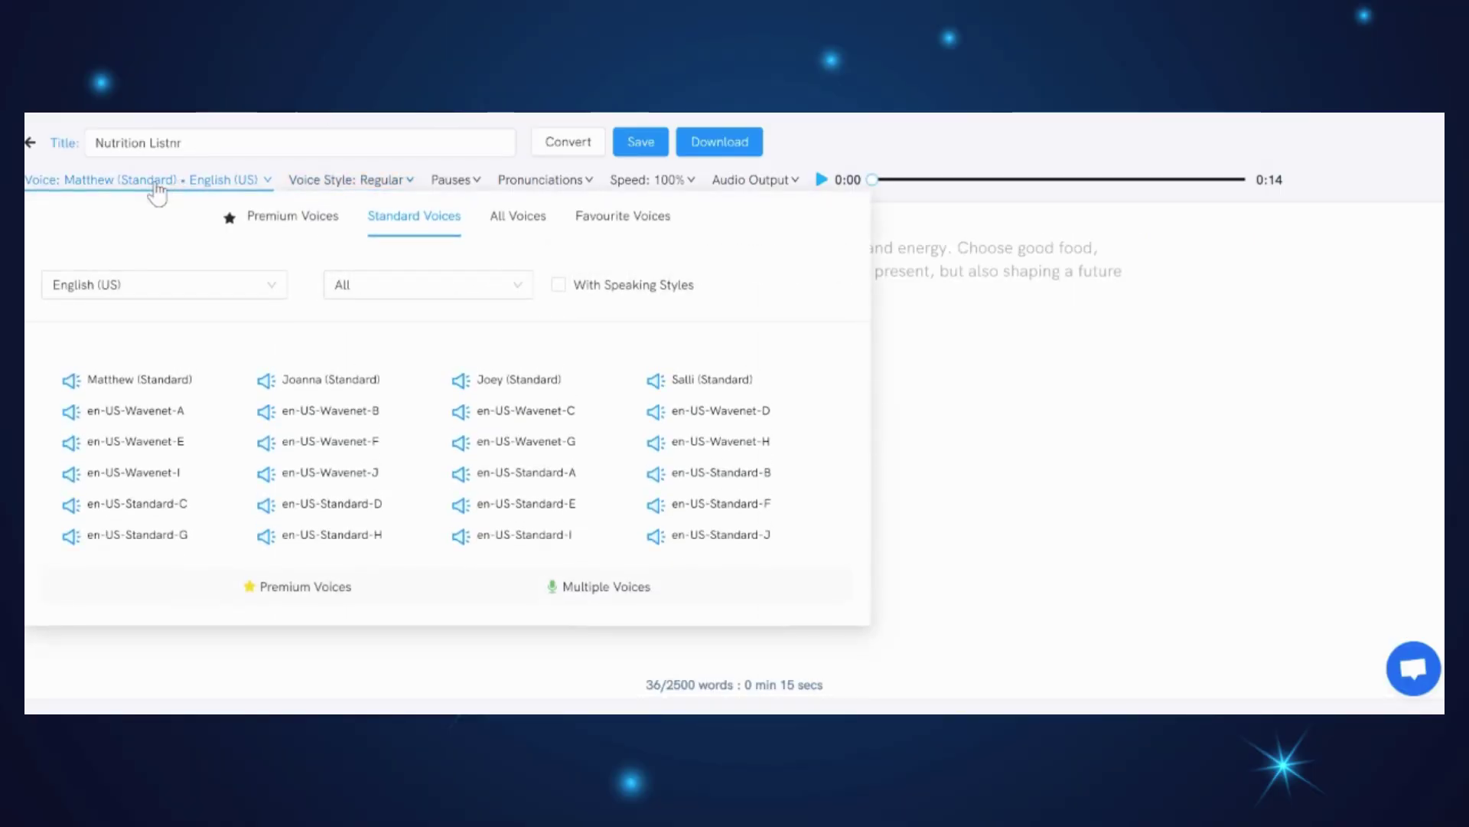
{"action": "left_click", "coordinate": [327, 383]}
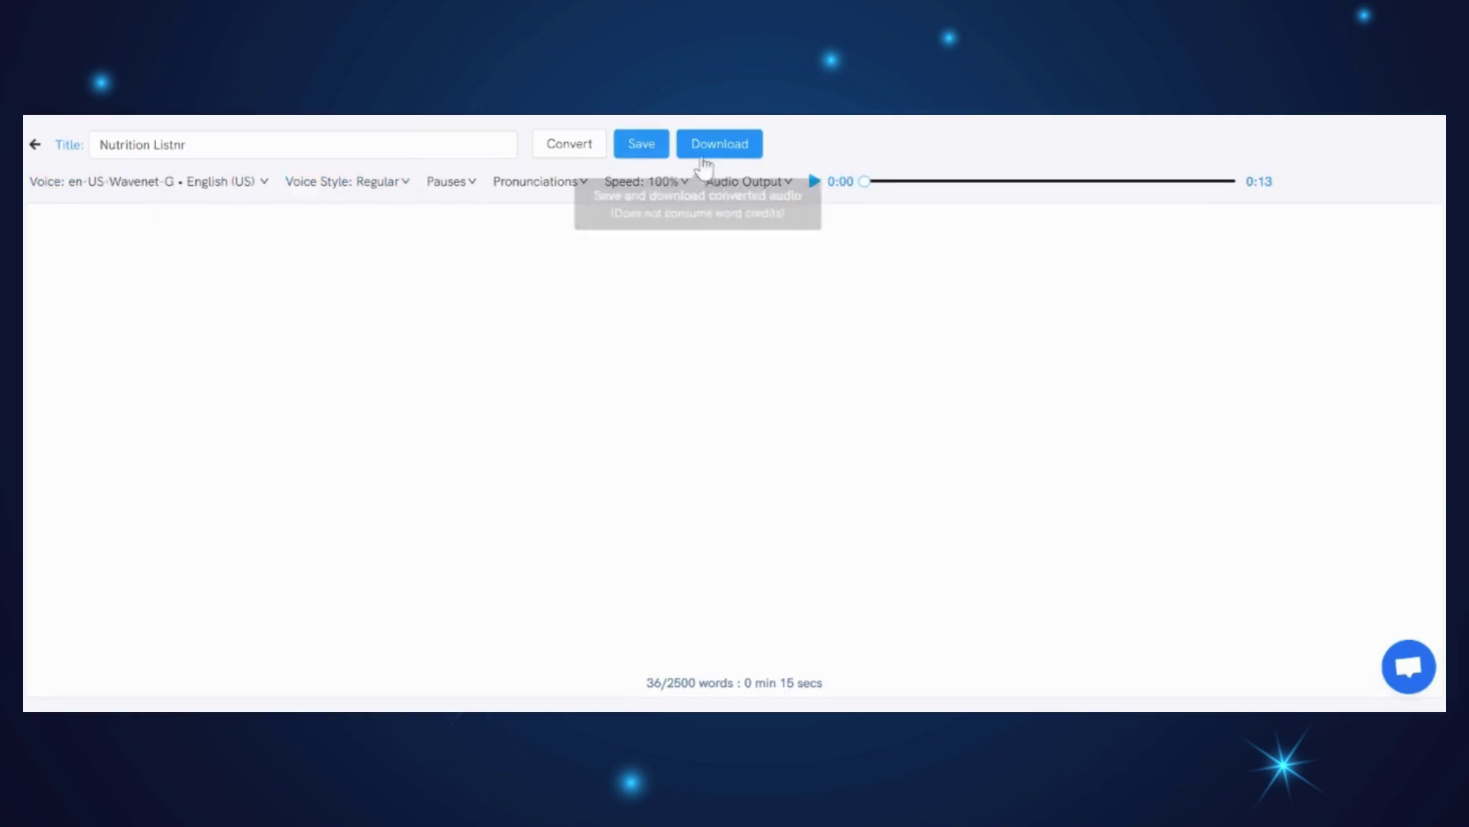
{"action": "left_click", "coordinate": [721, 153]}
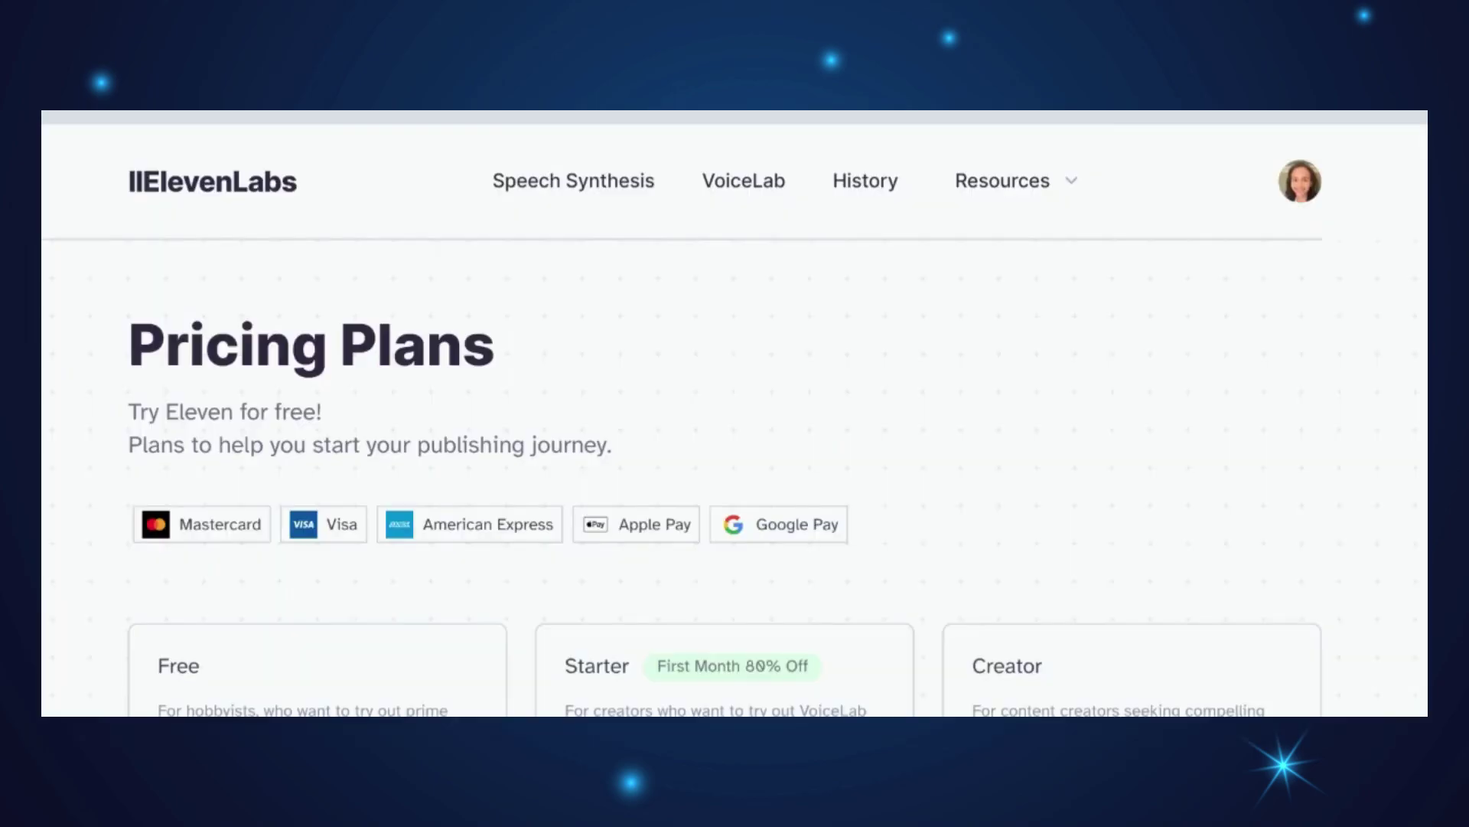
Pick a voice in ElevenLabs Speech Synthesis and generate the nutrition script voiceover
{"action": "scroll", "coordinate": [735, 413], "scroll_direction": "down", "scroll_amount": 5}
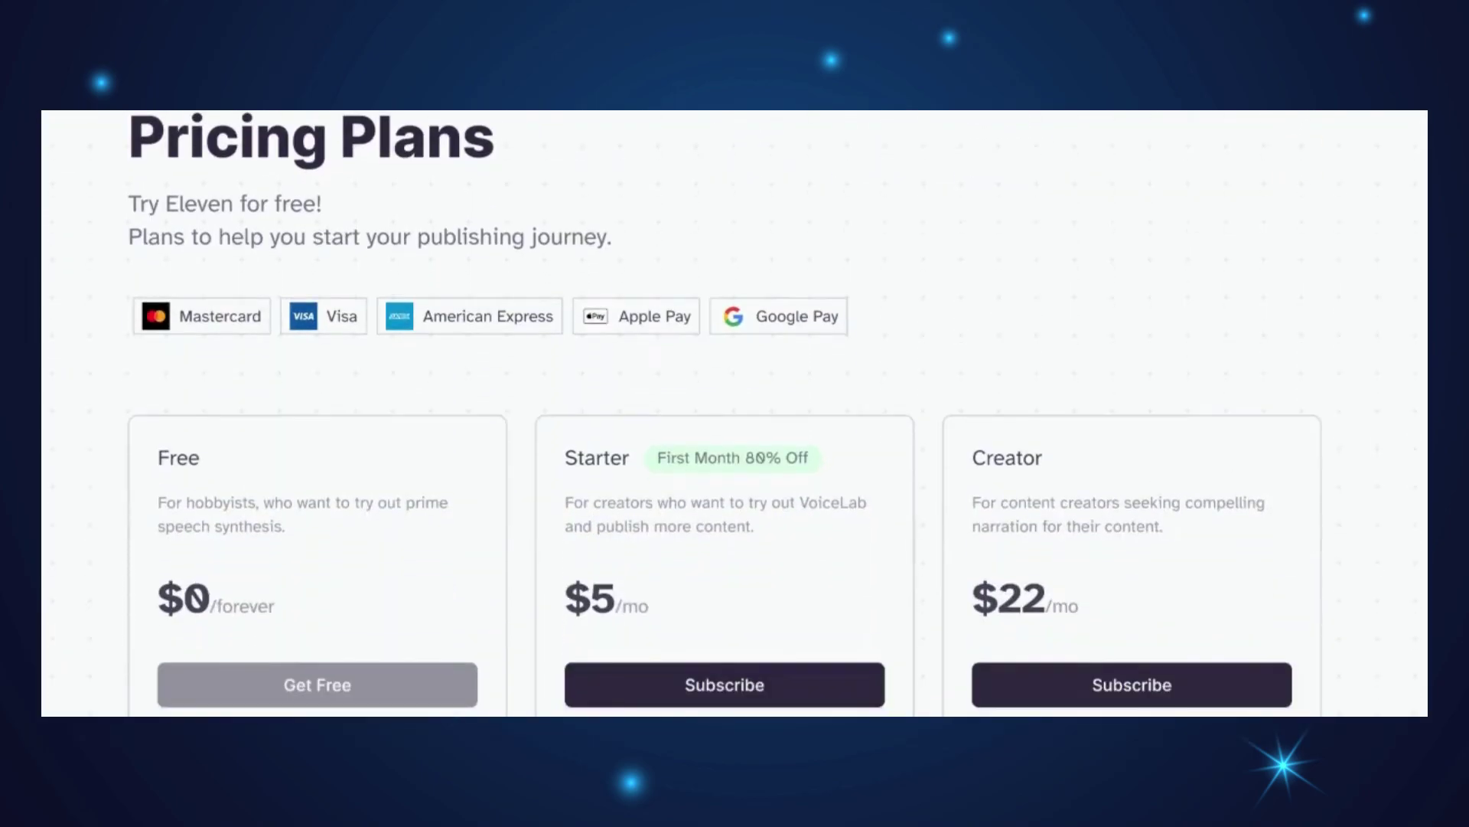
{"action": "scroll", "coordinate": [735, 413], "scroll_direction": "down", "scroll_amount": 1}
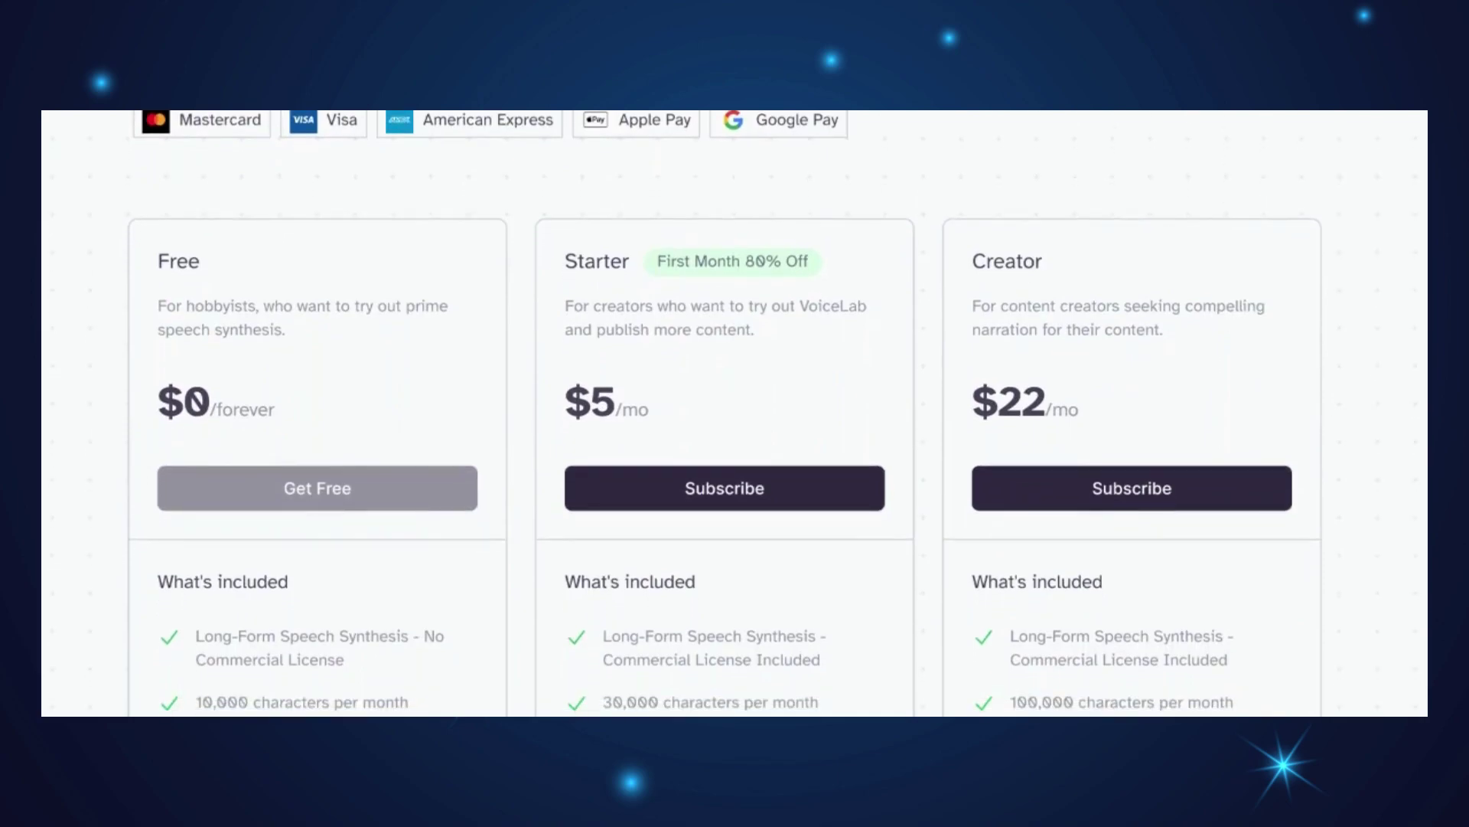
{"action": "scroll", "coordinate": [735, 413], "scroll_direction": "down", "scroll_amount": 1}
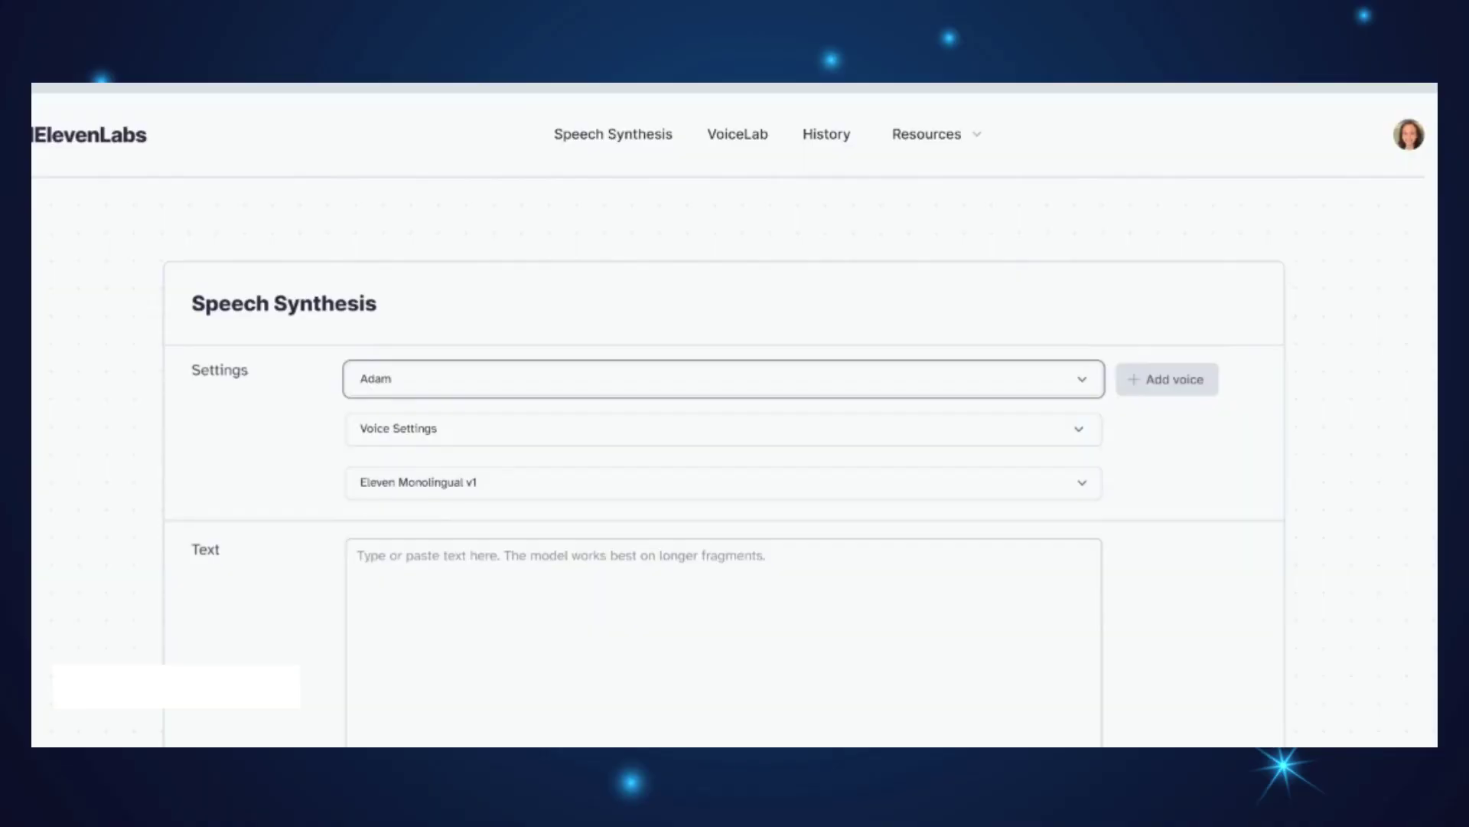
{"action": "scroll", "coordinate": [734, 413], "scroll_direction": "down", "scroll_amount": 2}
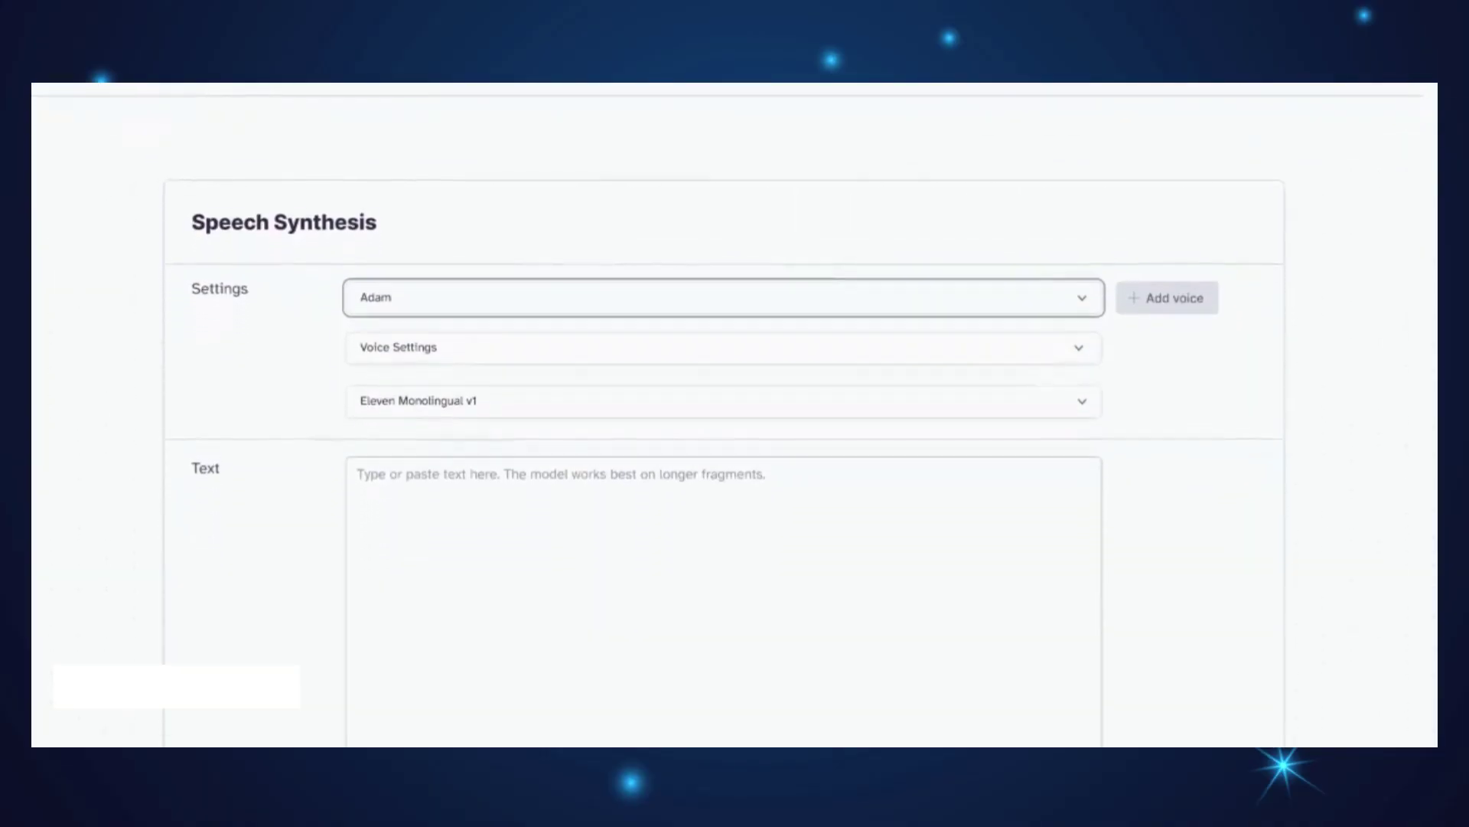
{"action": "scroll", "coordinate": [724, 414], "scroll_direction": "down", "scroll_amount": 3}
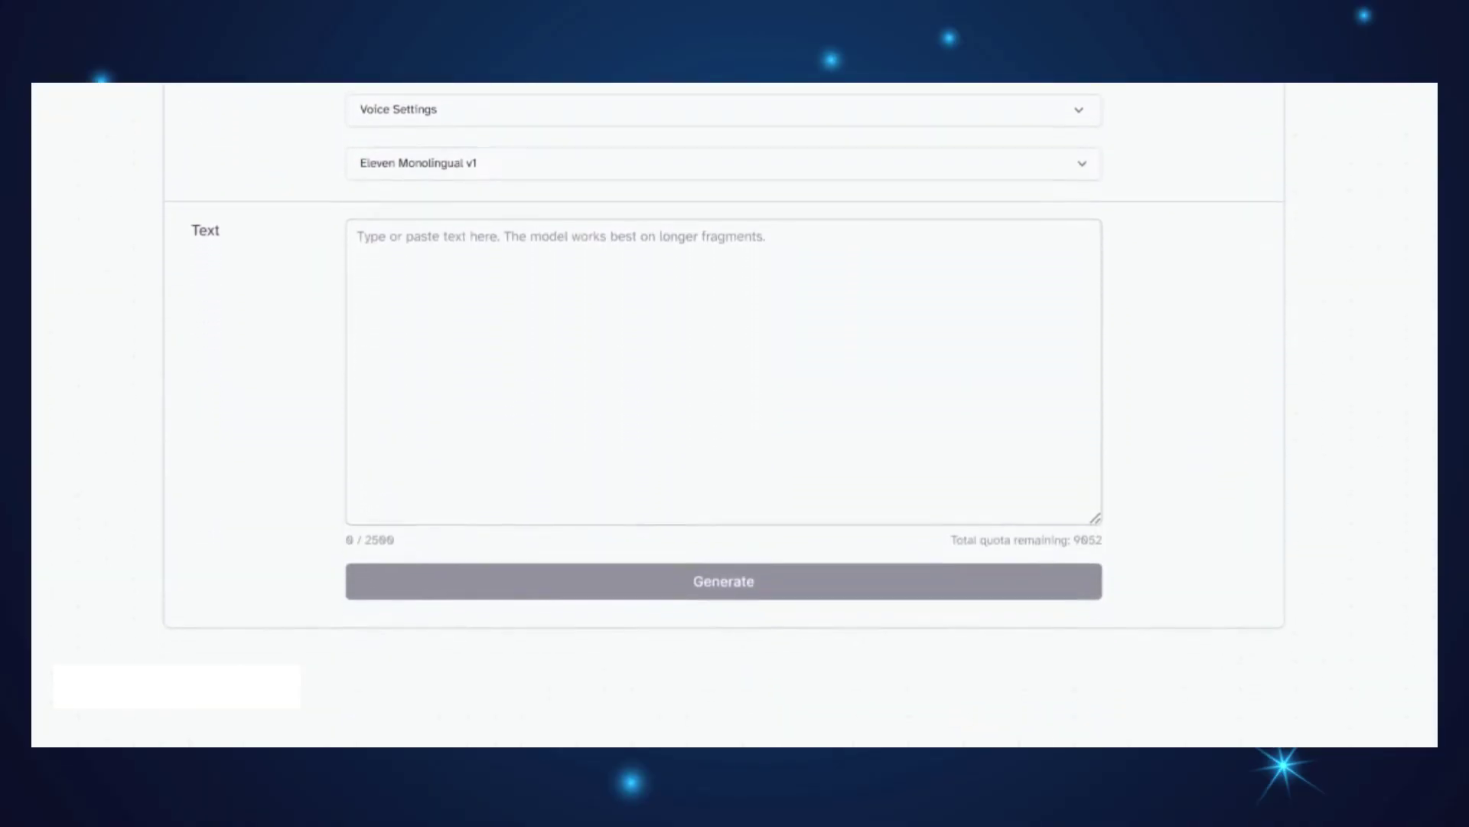
{"action": "scroll", "coordinate": [724, 413], "scroll_direction": "up", "scroll_amount": 5}
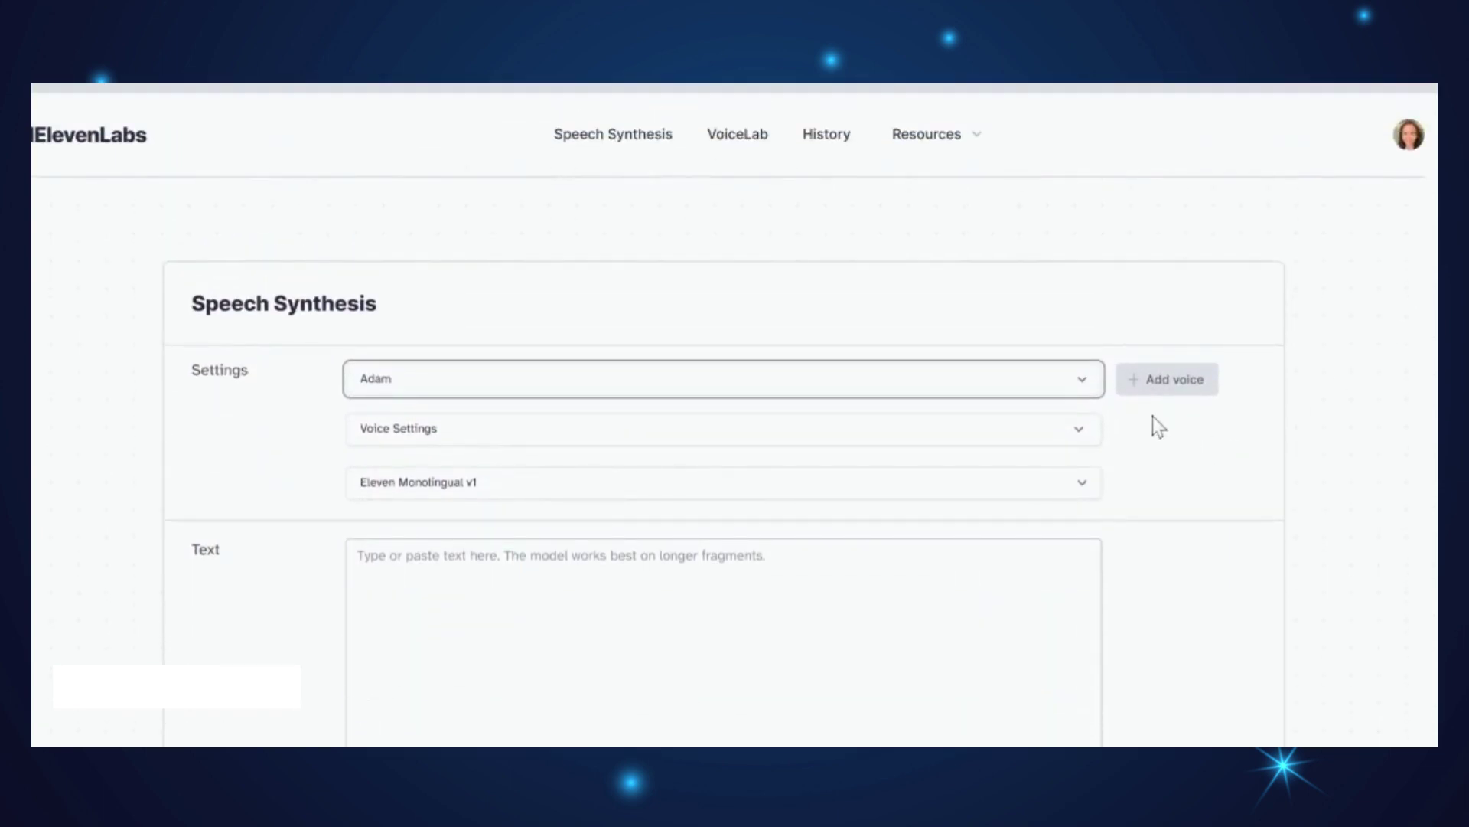
{"action": "left_click", "coordinate": [1084, 382]}
{"action": "left_click_drag", "start_coordinate": [1099, 451], "coordinate": [1097, 527]}
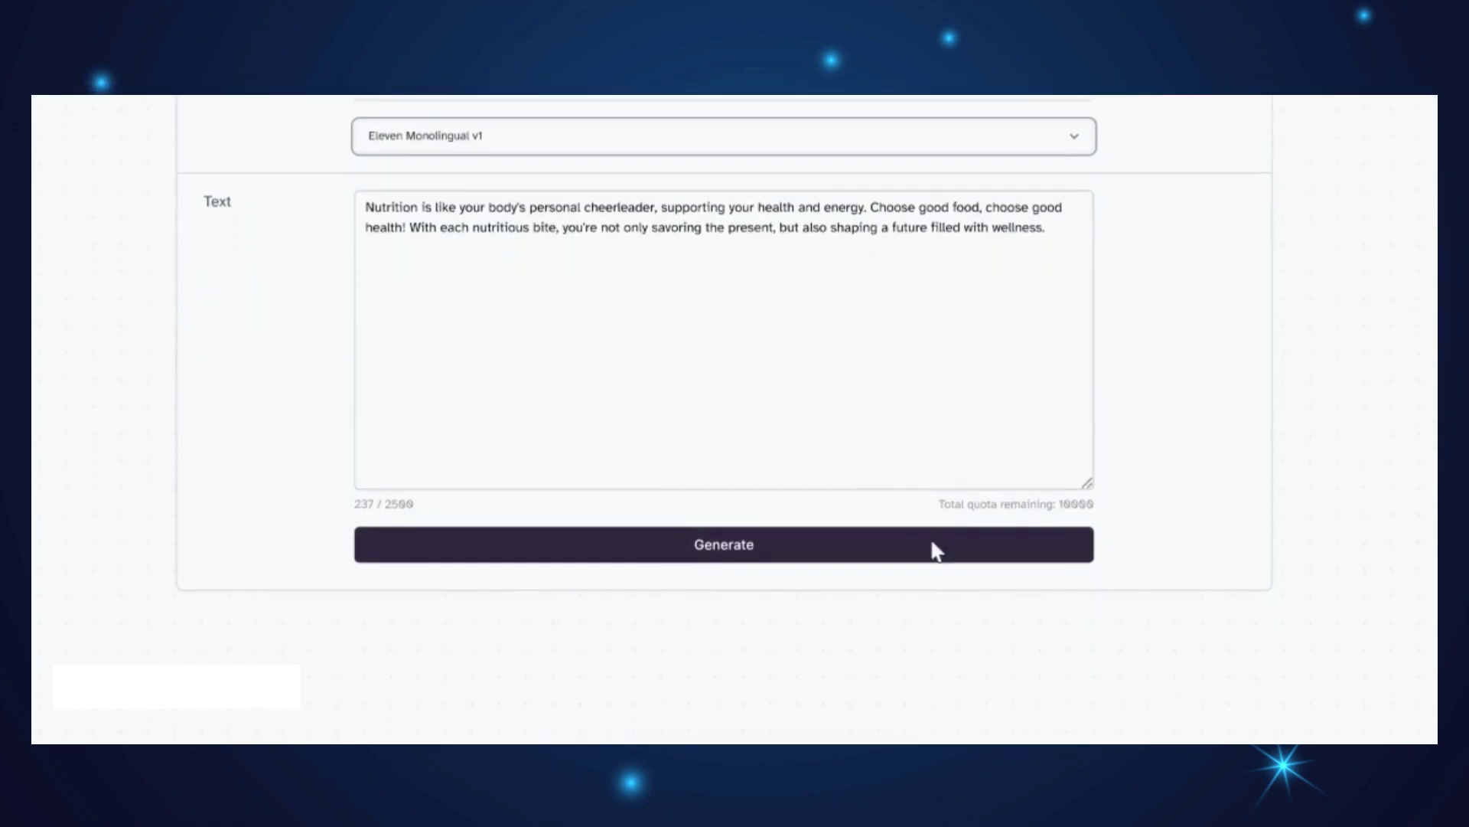
{"action": "left_click", "coordinate": [727, 555]}
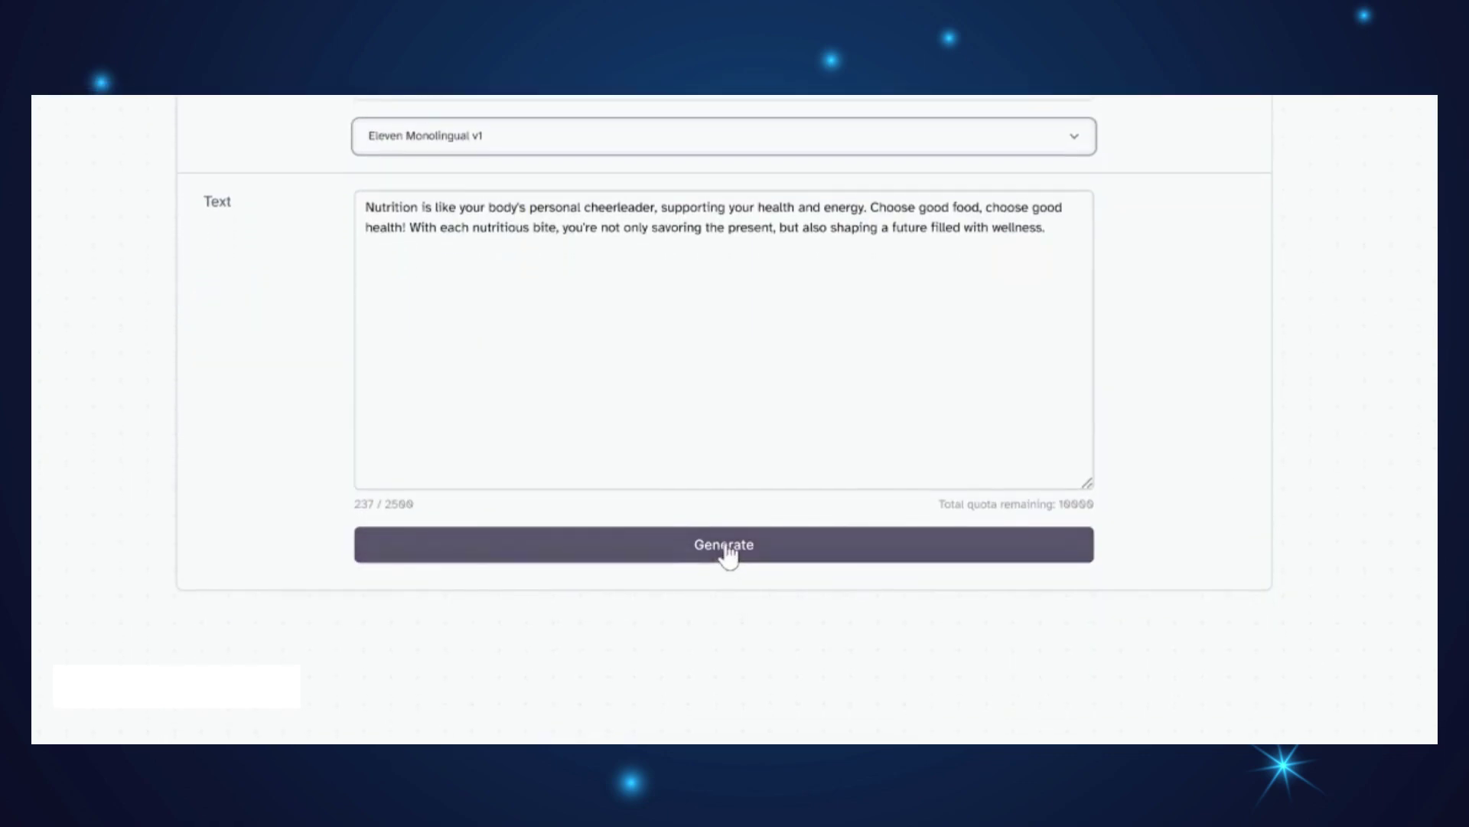
{"action": "left_click", "coordinate": [727, 555]}
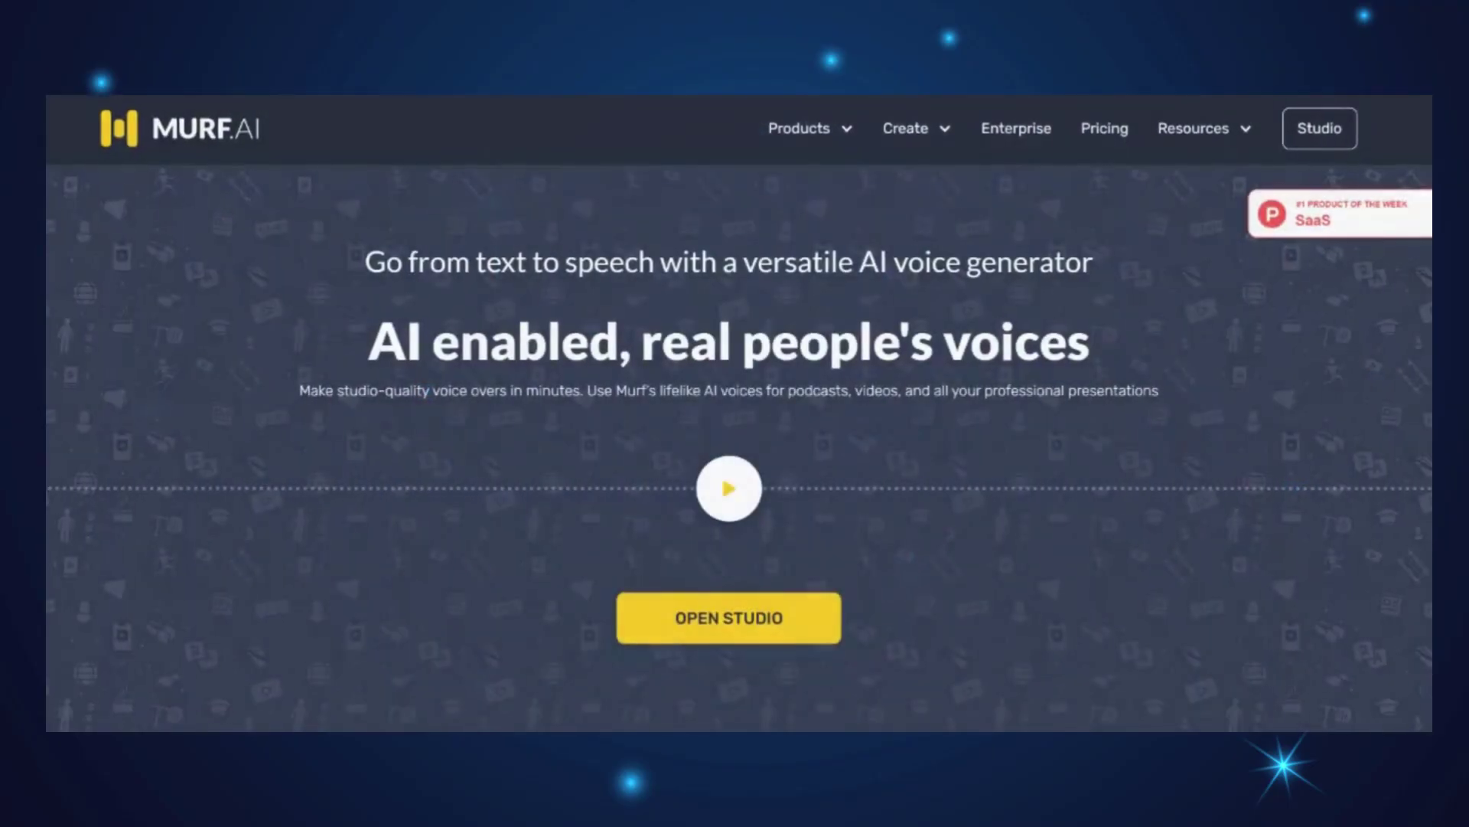
Scroll through the Murf.AI text-to-speech homepage
{"action": "scroll", "coordinate": [735, 429], "scroll_direction": "down", "scroll_amount": 10}
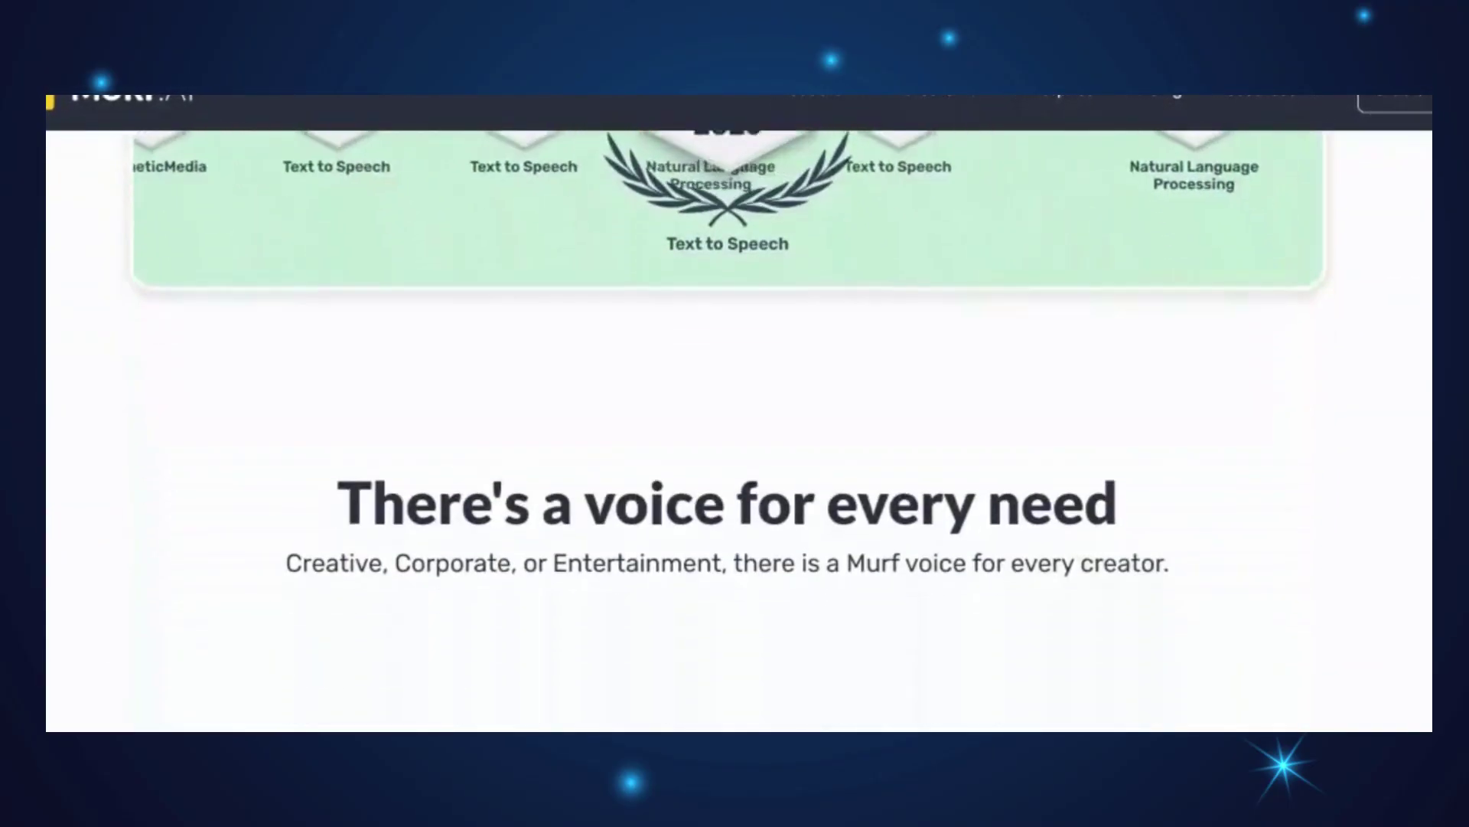
{"action": "scroll", "coordinate": [735, 459], "scroll_direction": "down", "scroll_amount": 1}
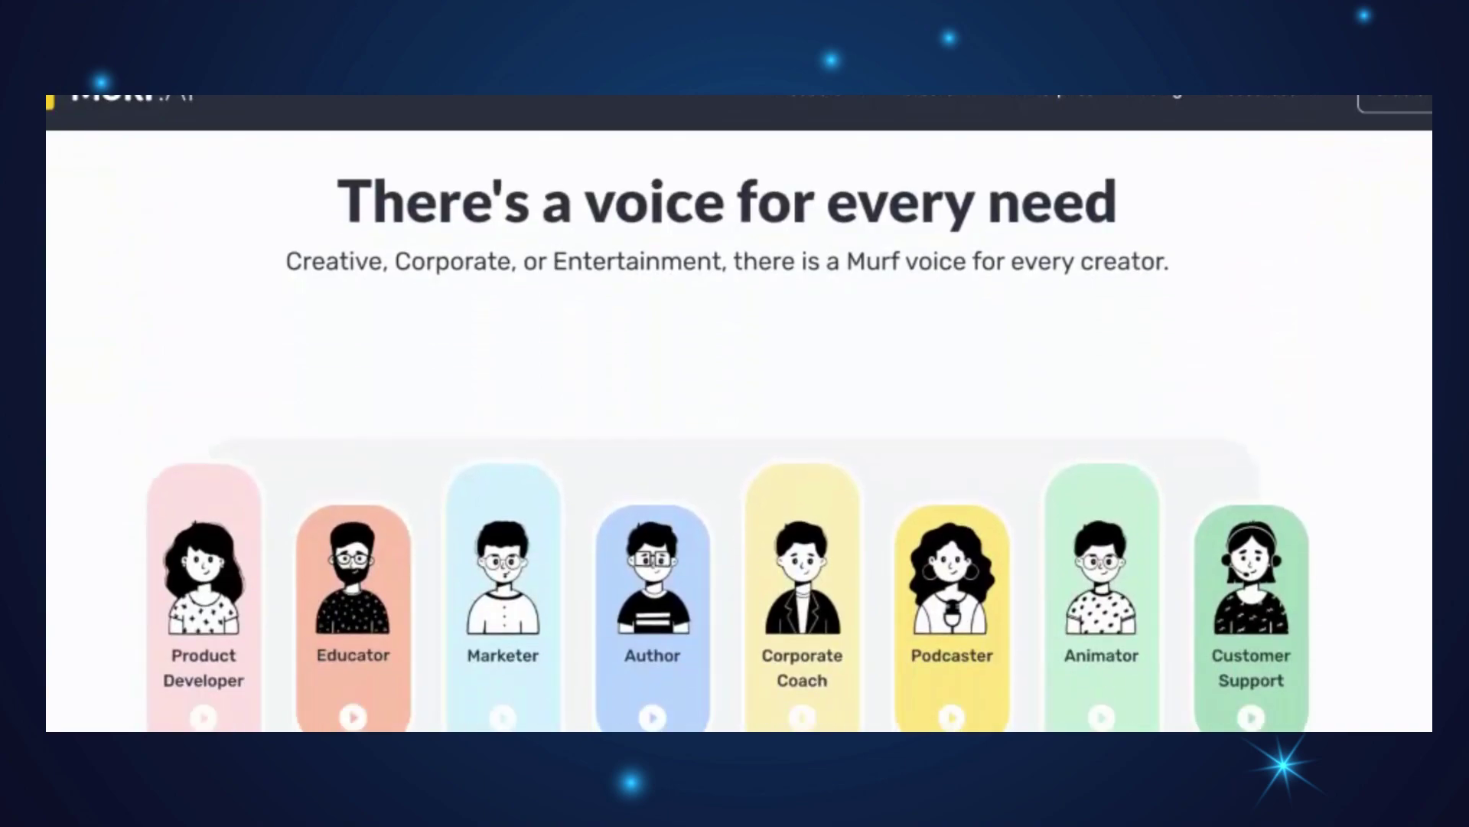
{"action": "scroll", "coordinate": [729, 443], "scroll_direction": "down", "scroll_amount": 1}
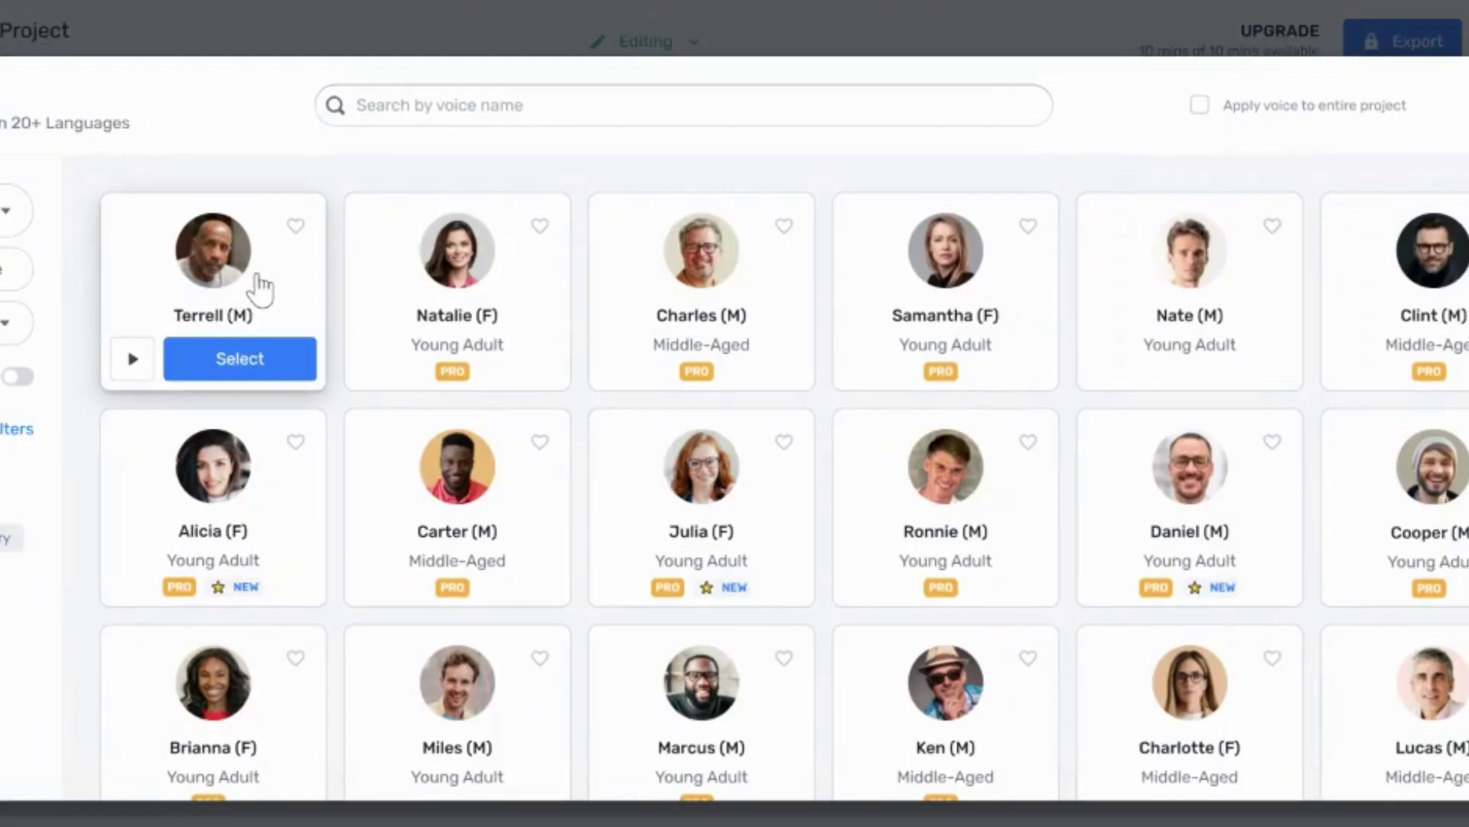
Assign a voice to the nutrition block, generate its audio and show the export formats
{"action": "left_click", "coordinate": [239, 357]}
{"action": "left_click", "coordinate": [1292, 208]}
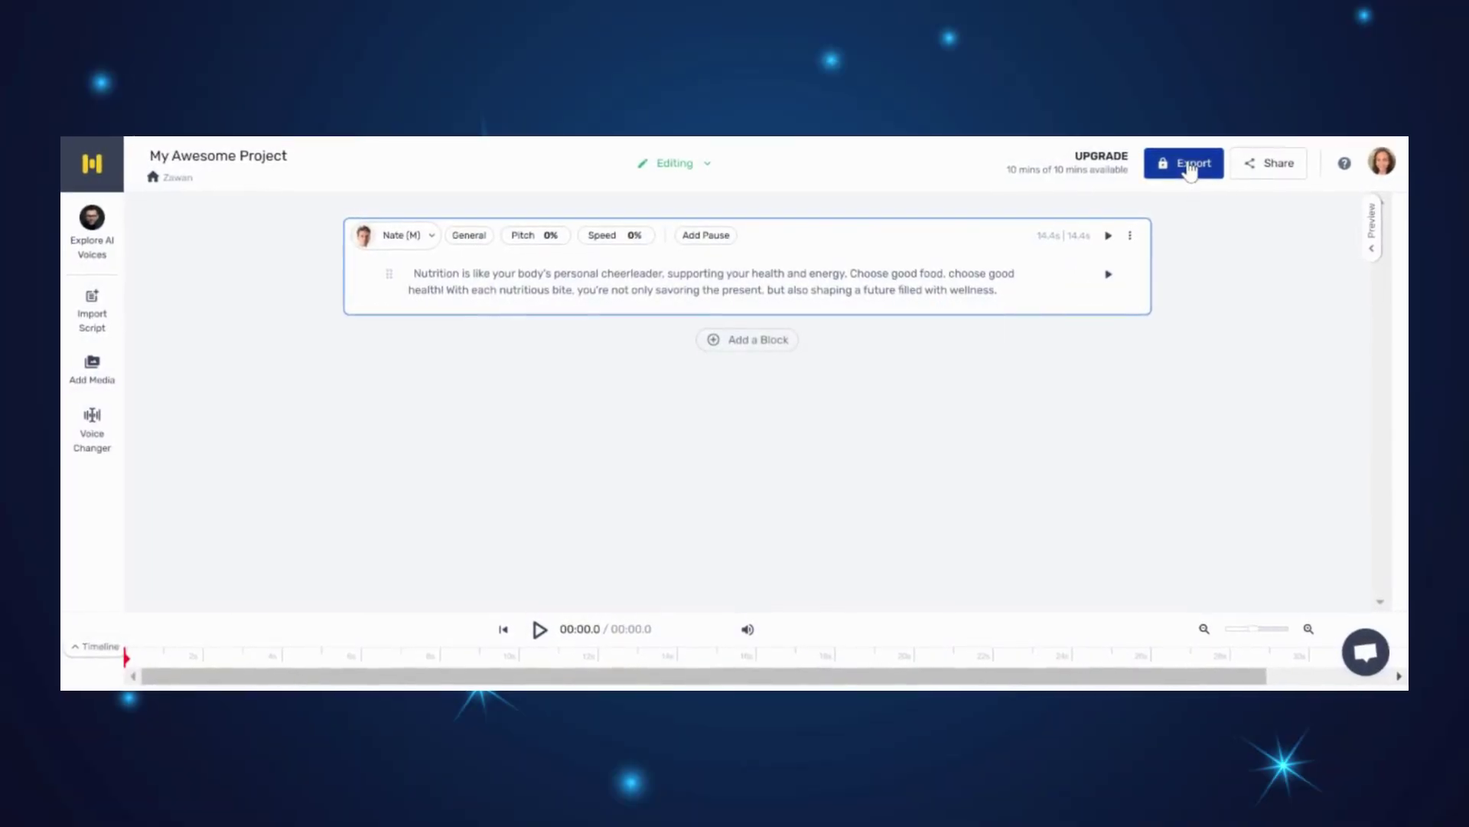
{"action": "left_click", "coordinate": [1188, 171]}
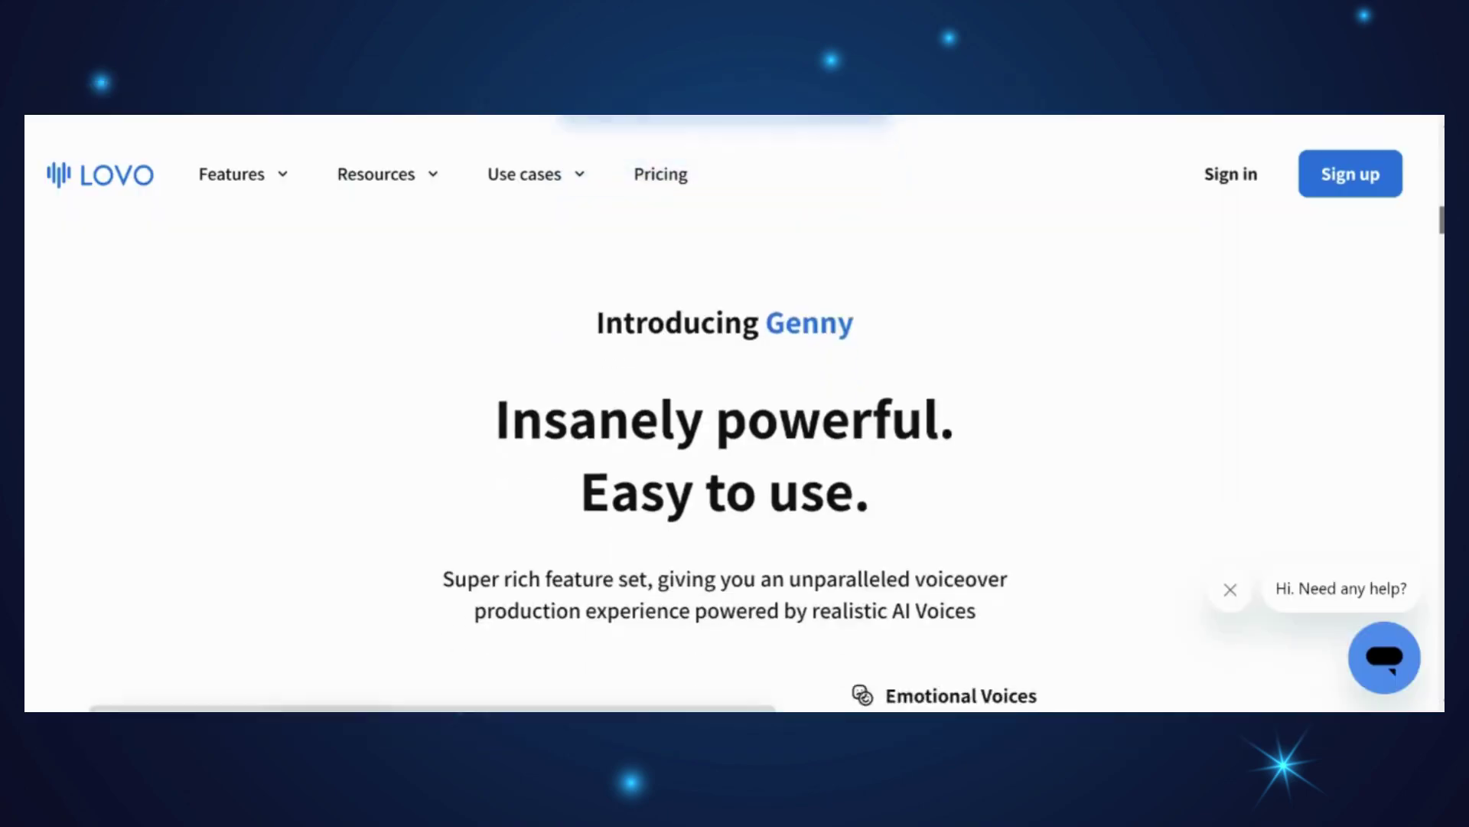
Scroll the LOVO Genny homepage down to the Producer Mode 'Generate voice like a Pro' section
{"action": "scroll", "coordinate": [733, 413], "scroll_direction": "down", "scroll_amount": 2}
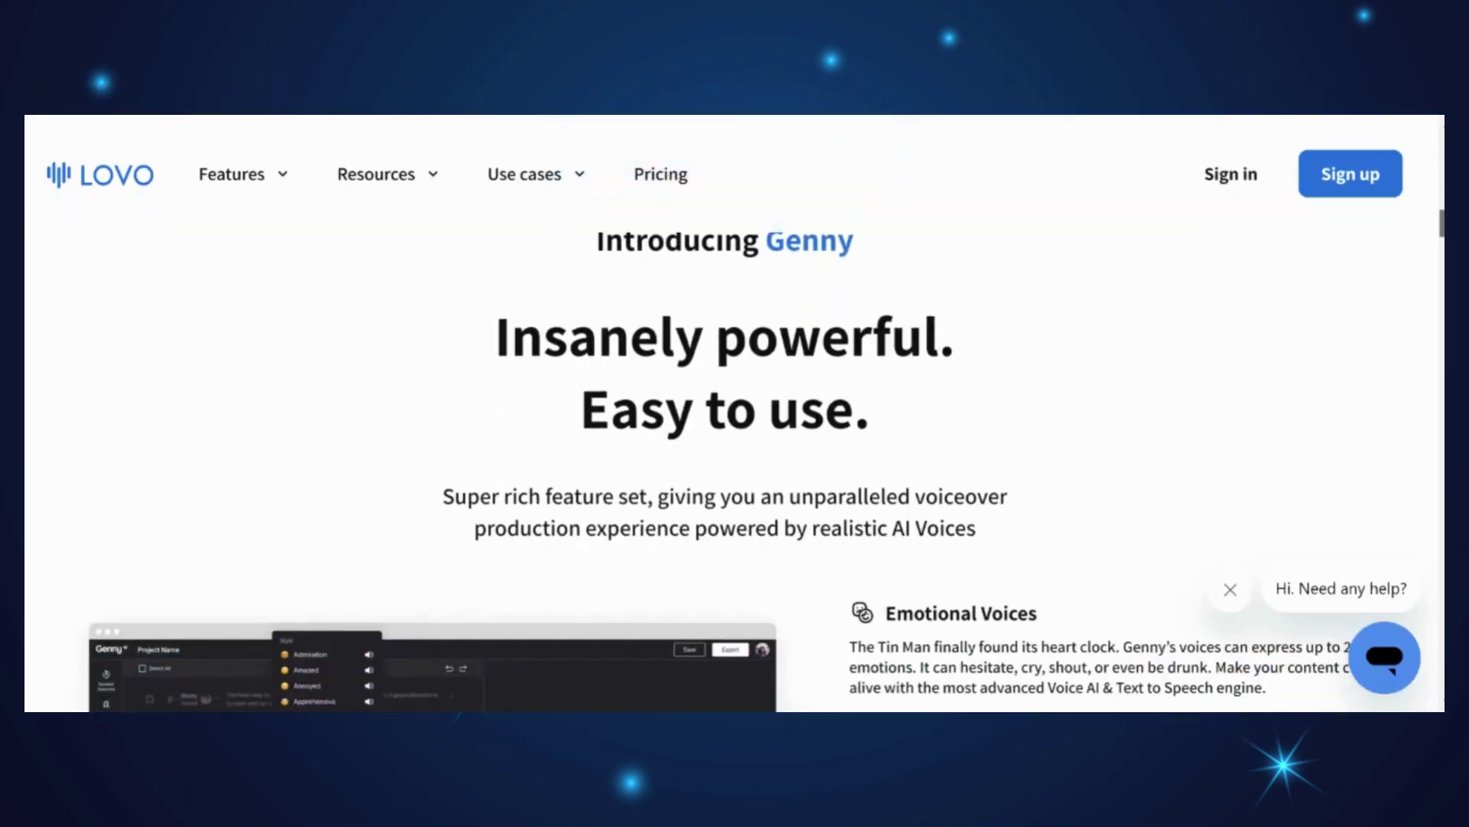
{"action": "scroll", "coordinate": [722, 471], "scroll_direction": "up", "scroll_amount": 1}
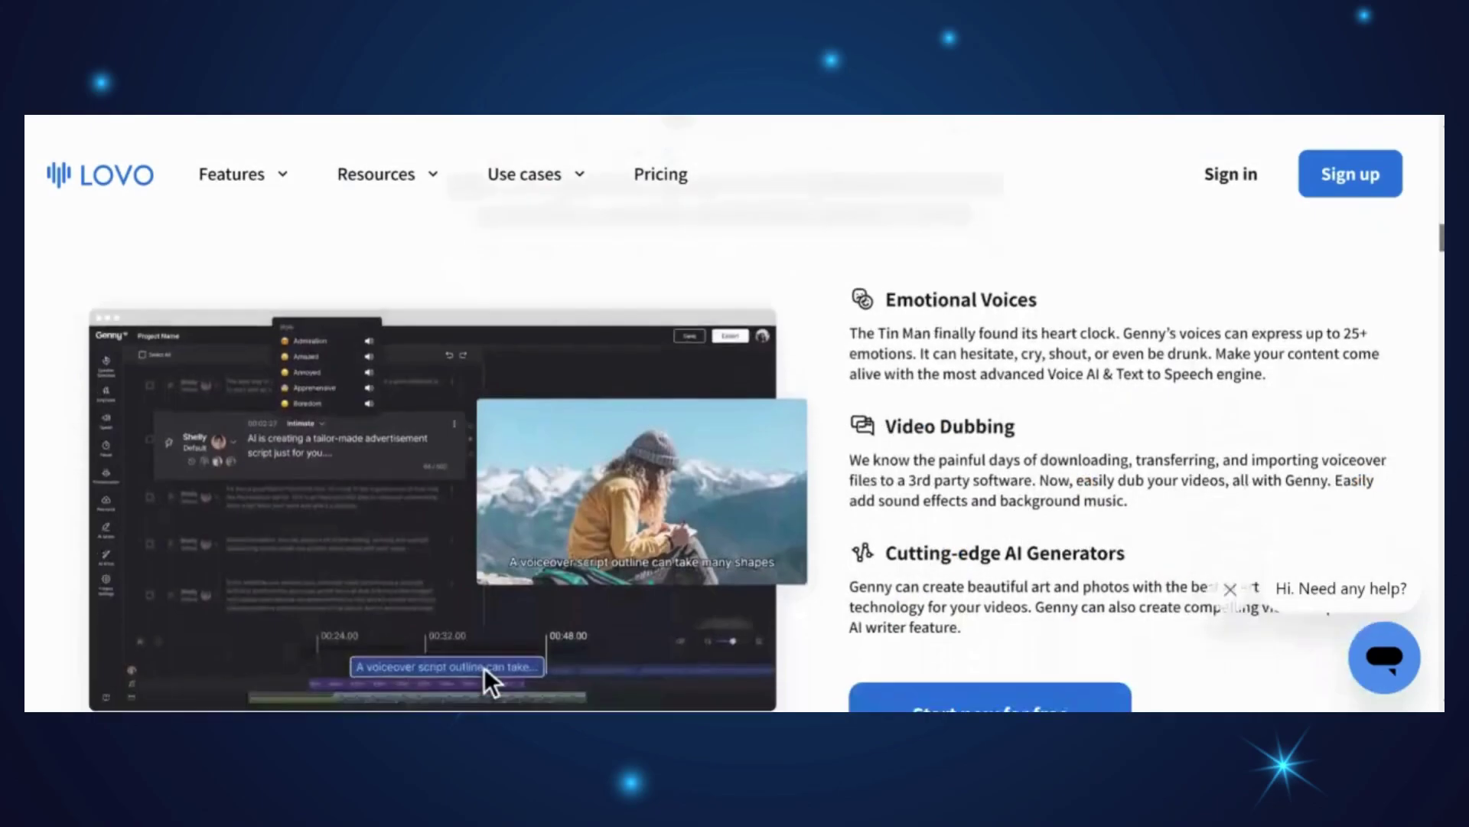
{"action": "scroll", "coordinate": [765, 440], "scroll_direction": "down", "scroll_amount": 2}
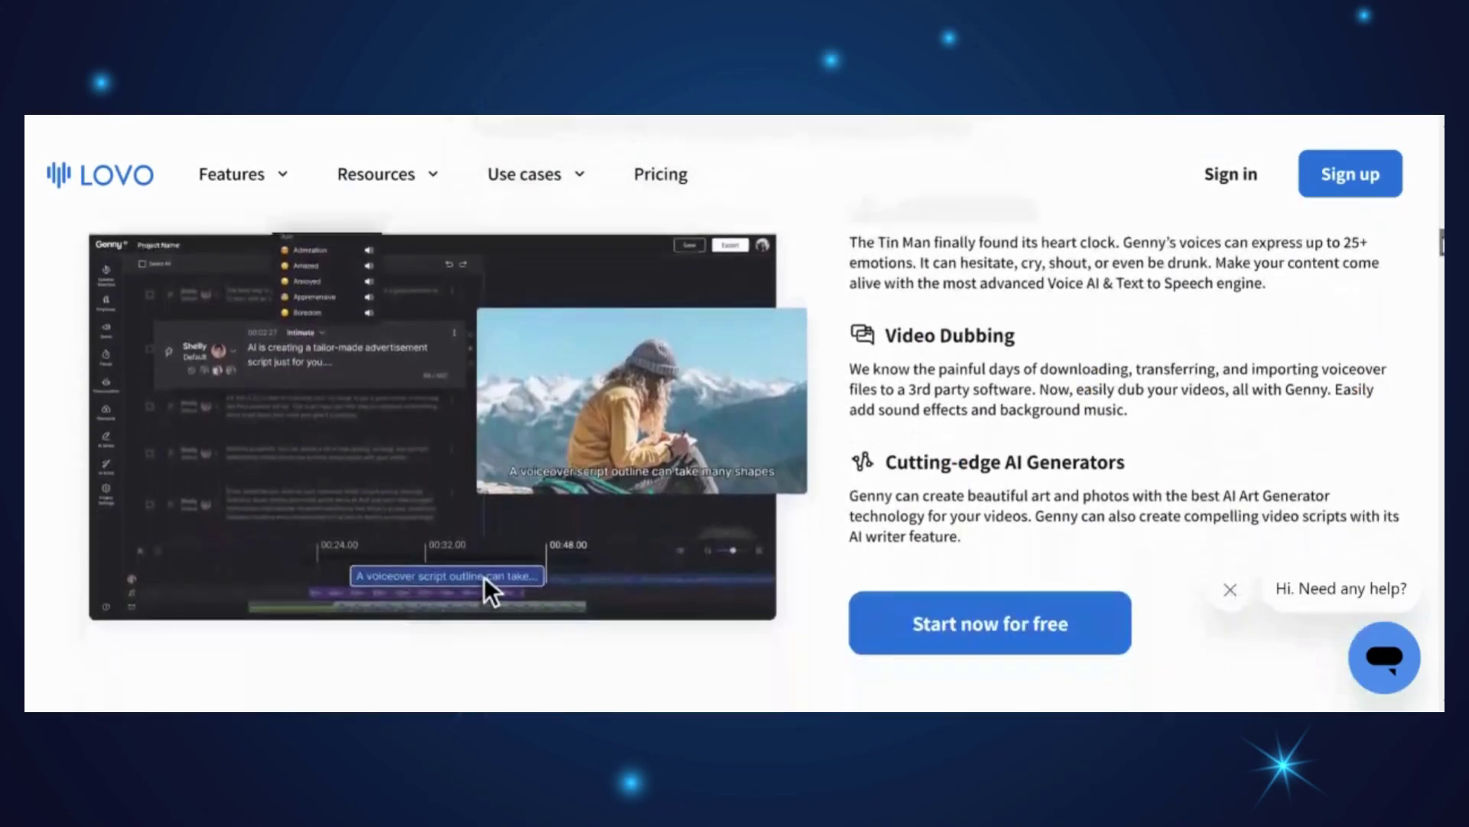
{"action": "scroll", "coordinate": [484, 576], "scroll_direction": "down", "scroll_amount": 8}
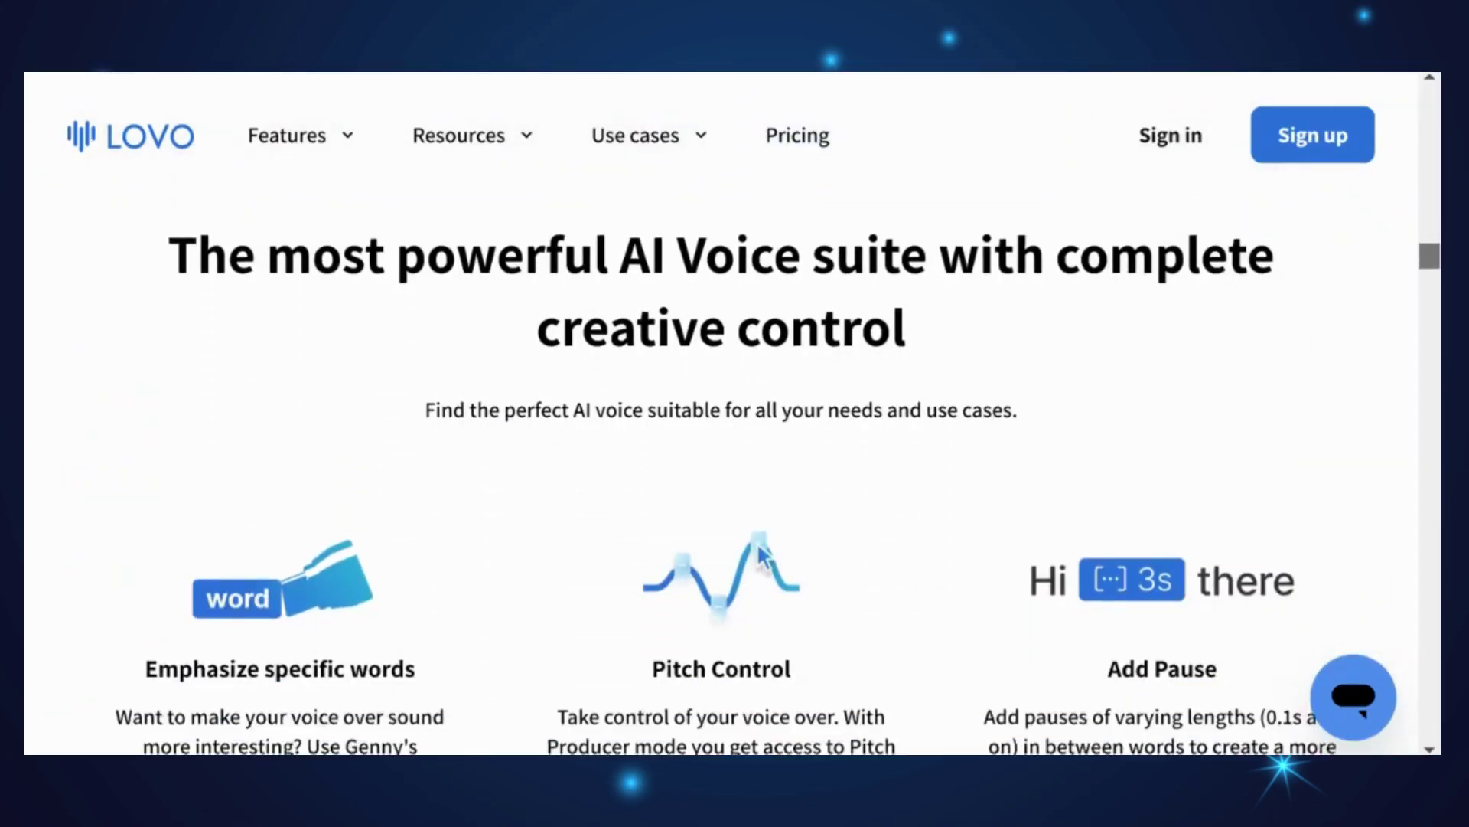
{"action": "scroll", "coordinate": [761, 555], "scroll_direction": "down", "scroll_amount": 5}
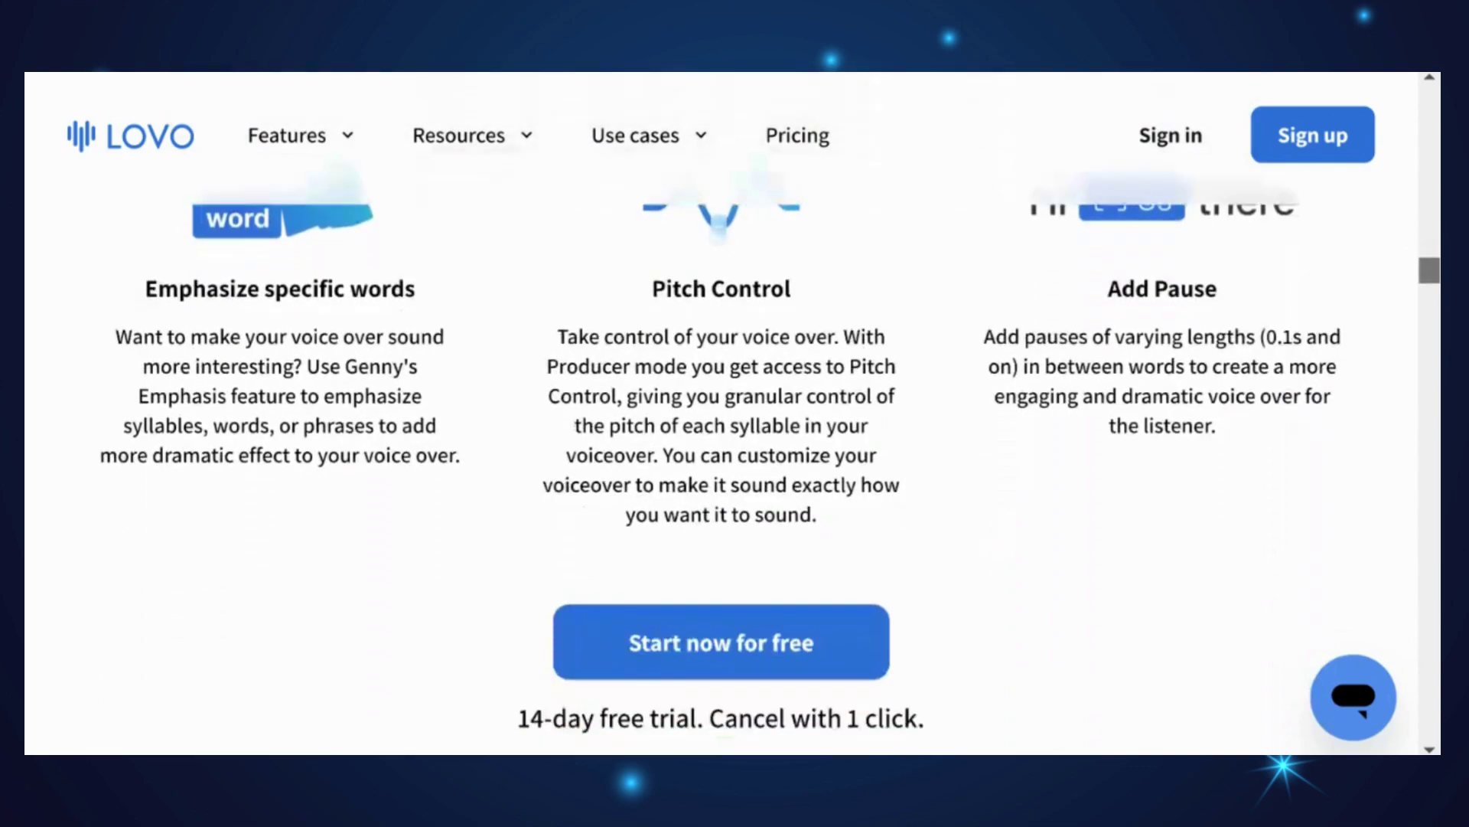
{"action": "scroll", "coordinate": [643, 750], "scroll_direction": "down", "scroll_amount": 8}
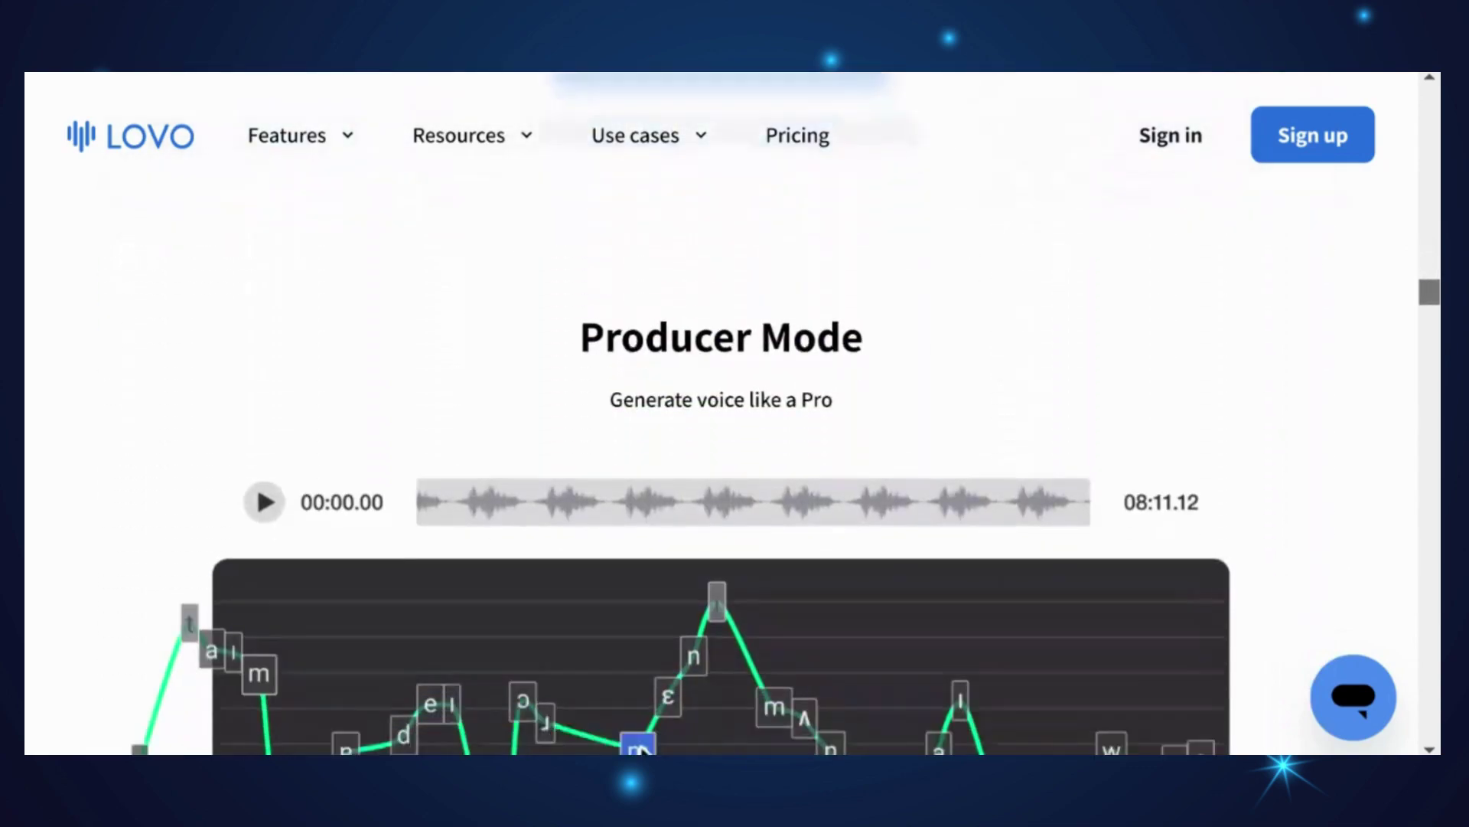
{"action": "scroll", "coordinate": [641, 750], "scroll_direction": "down", "scroll_amount": 4}
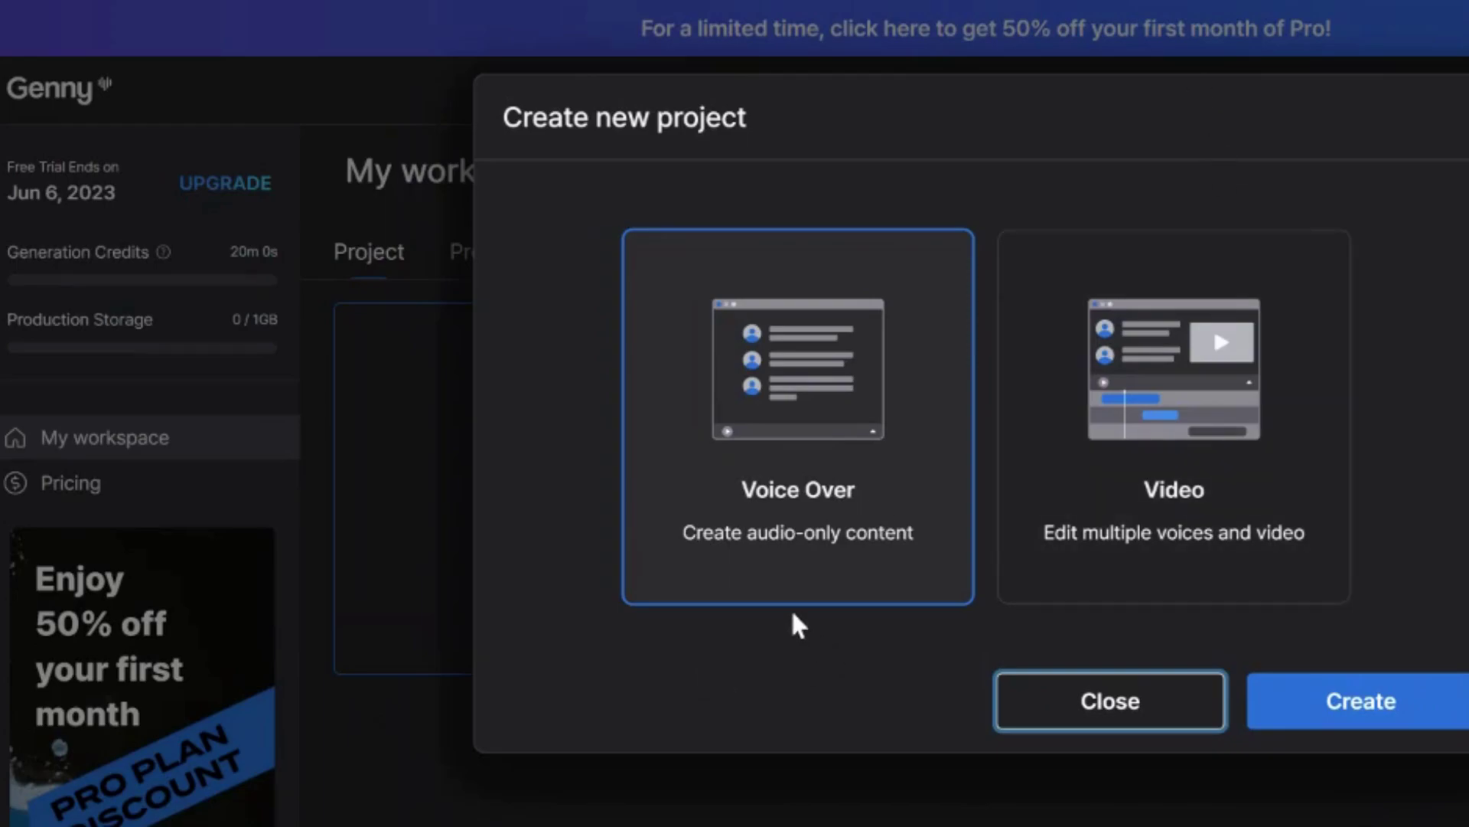
In a new voice-over project, replace Sophia's sample text with the nutrition paragraph and download its audio
{"action": "left_click", "coordinate": [1366, 716]}
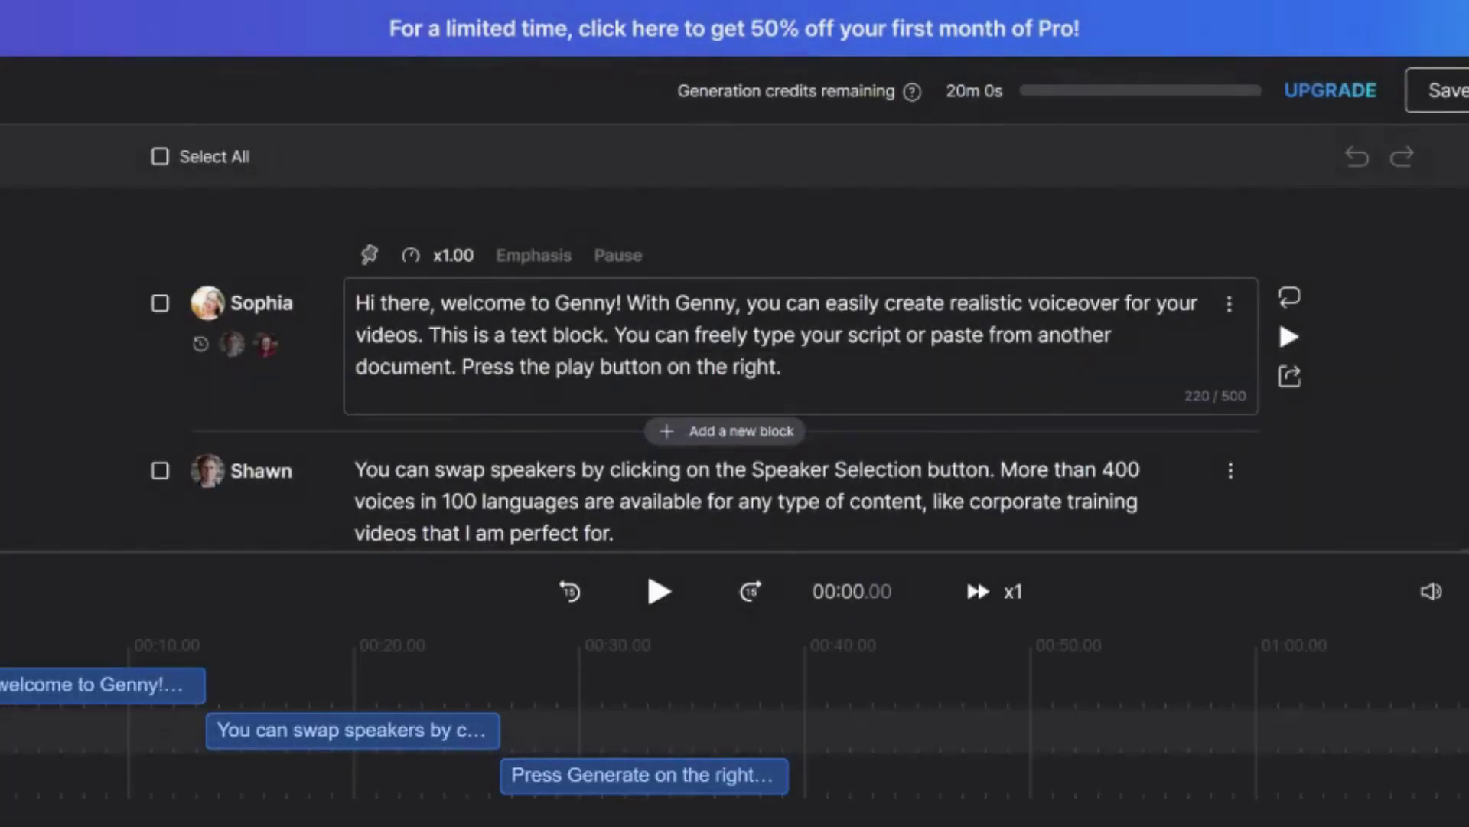
{"action": "left_click", "coordinate": [818, 366]}
{"action": "key", "text": "ctrl+a"}
{"action": "type", "text": "Nutrition is like your body's personal cheerleader, supporting your health and energy. Choose good food, choose good health! With each nutritious bite, you're not only savoring the present, but also shaping a future filled with wellness."}
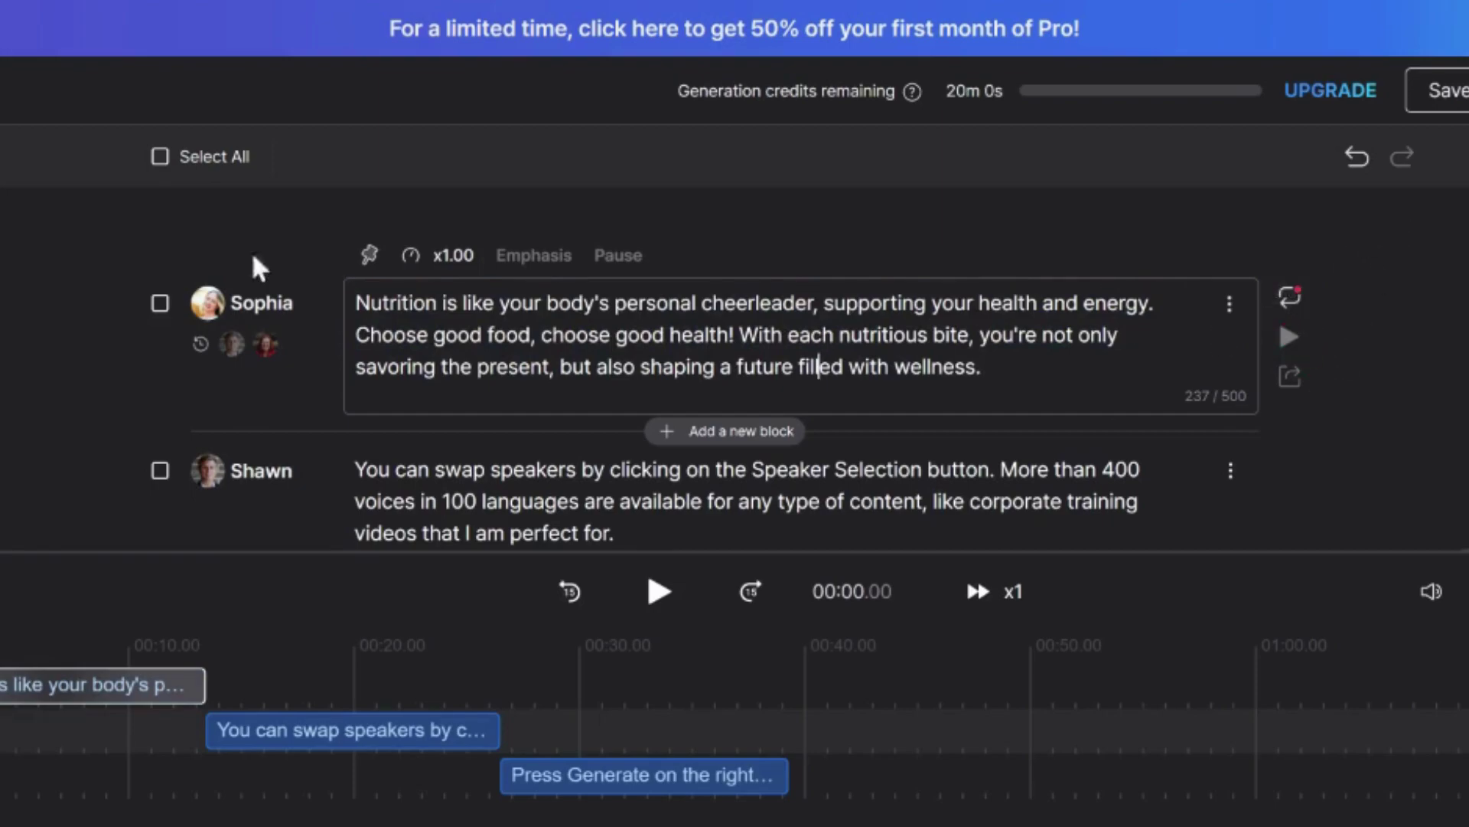
{"action": "left_click", "coordinate": [159, 303]}
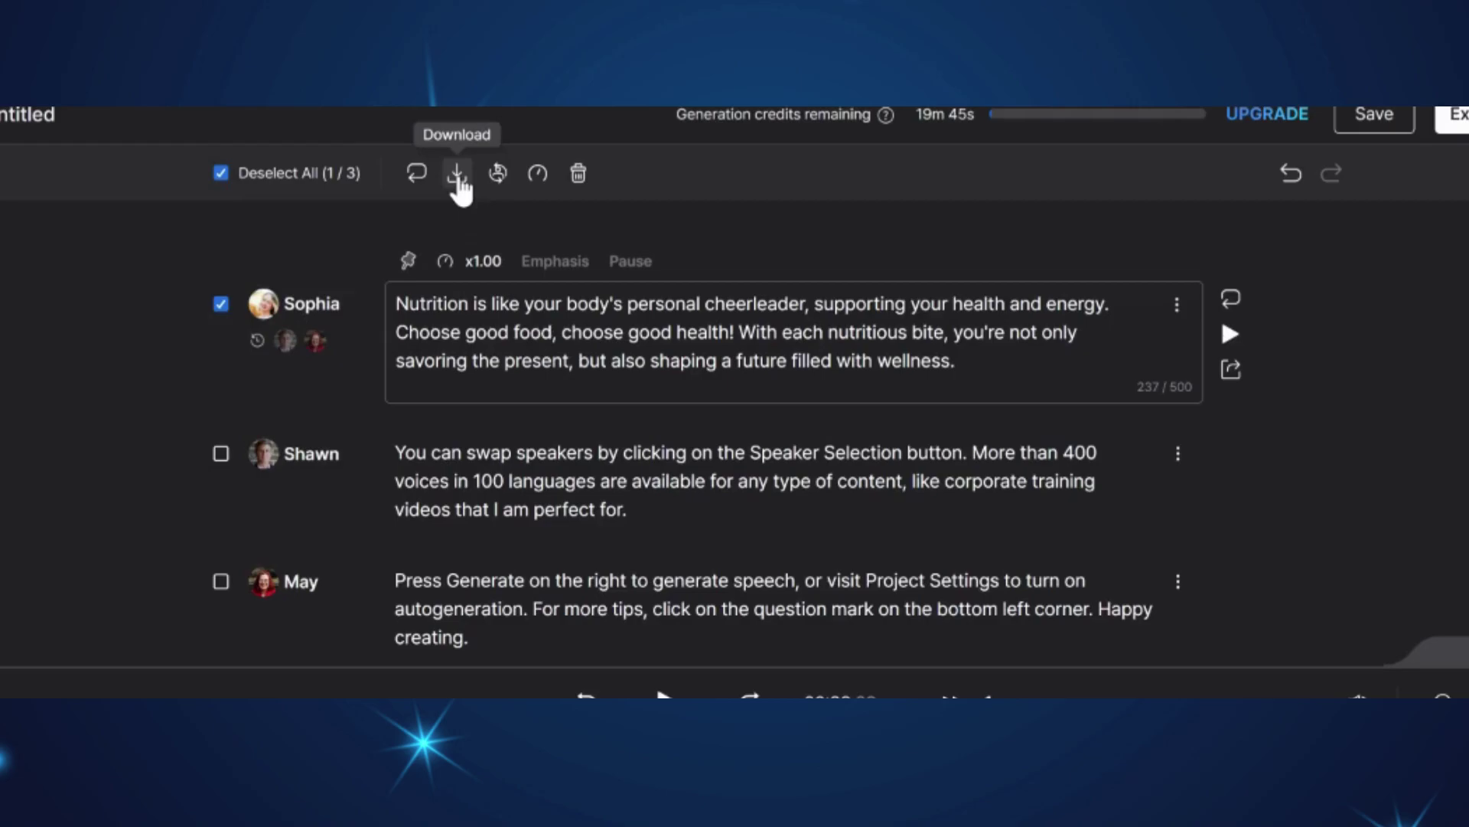
{"action": "left_click", "coordinate": [457, 174]}
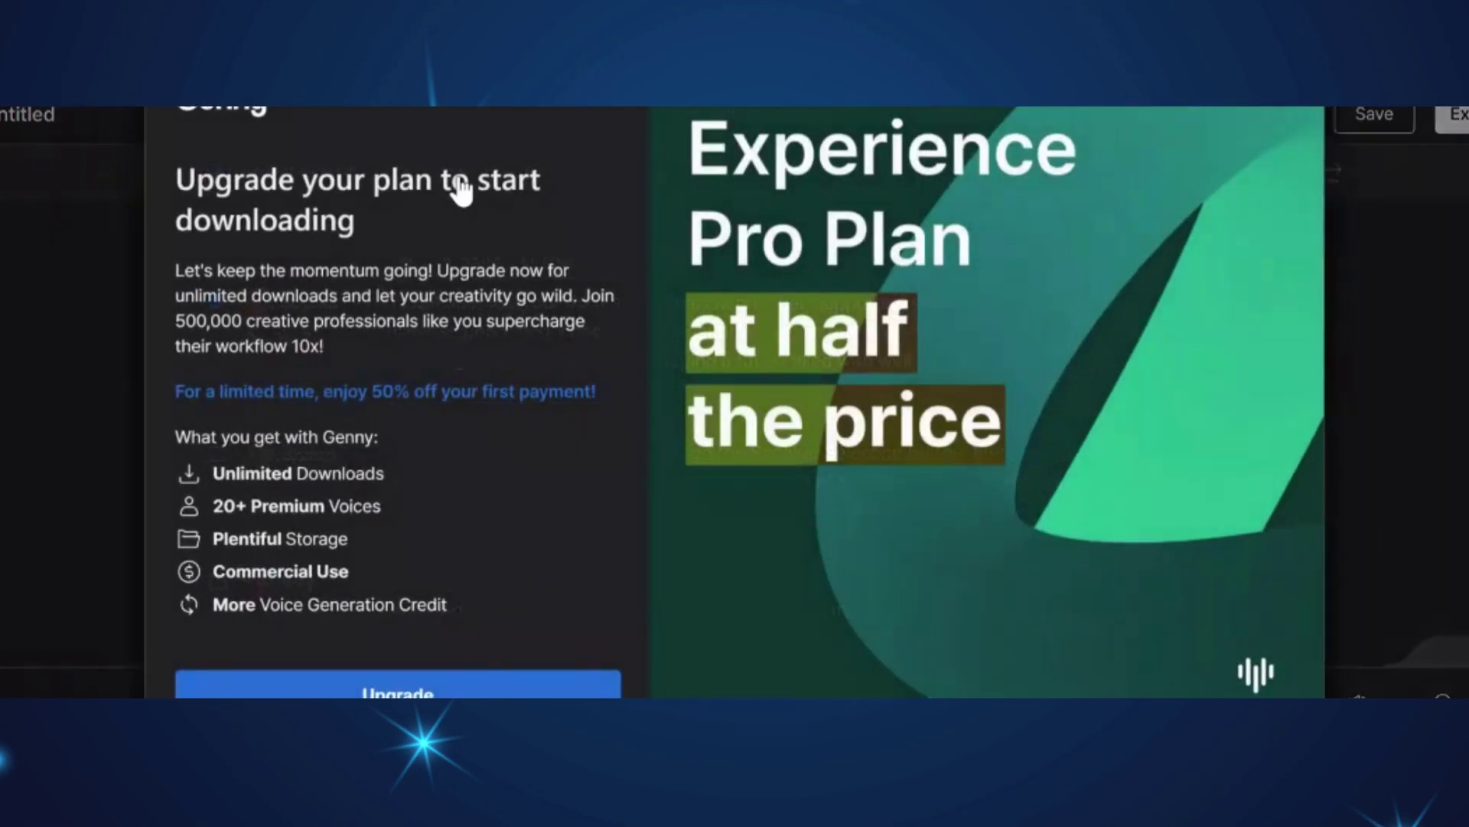